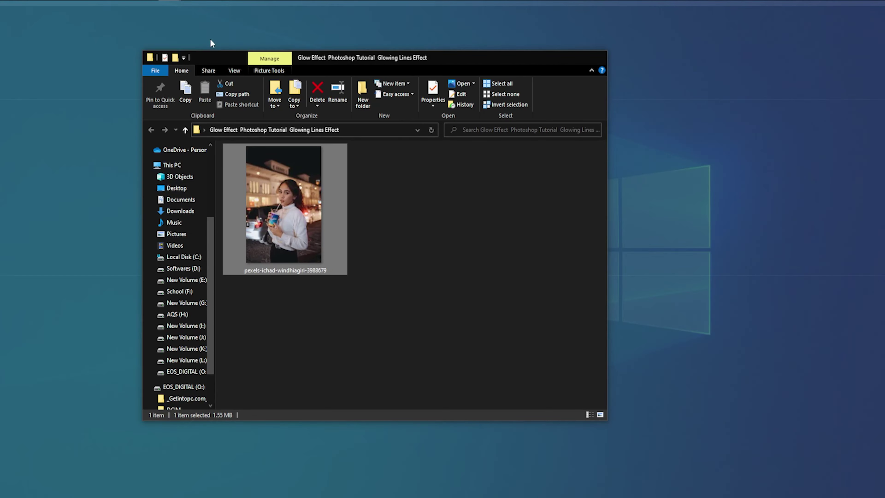
Drag the night street portrait photo from its tutorial folder into Photoshop.
{"action": "left_click", "coordinate": [210, 39]}
{"action": "left_click_drag", "start_coordinate": [281, 213], "coordinate": [309, 45]}
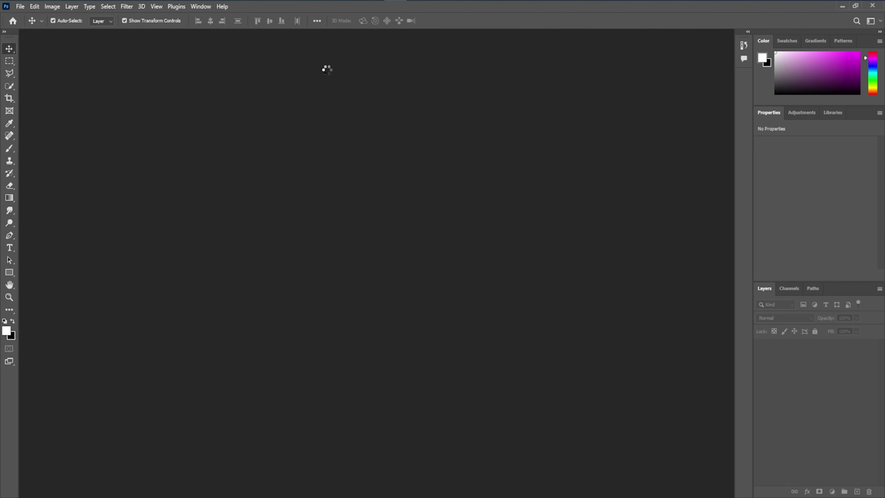
Select the cup's blue label with the Quick Selection Tool.
{"action": "scroll", "coordinate": [306, 321], "scroll_direction": "up", "scroll_amount": 1}
{"action": "scroll", "coordinate": [305, 323], "scroll_direction": "up", "scroll_amount": 2}
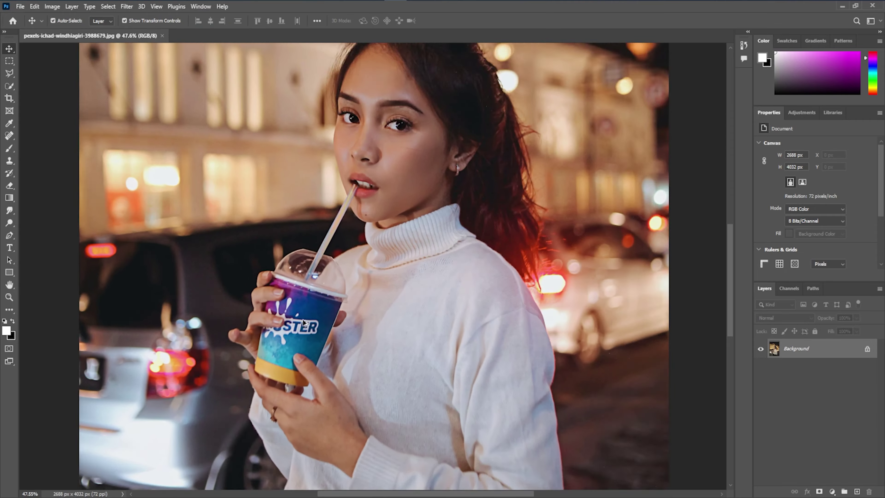
{"action": "scroll", "coordinate": [304, 323], "scroll_direction": "up", "scroll_amount": 2}
{"action": "scroll", "coordinate": [303, 324], "scroll_direction": "up", "scroll_amount": 2}
{"action": "scroll", "coordinate": [302, 325], "scroll_direction": "up", "scroll_amount": 1}
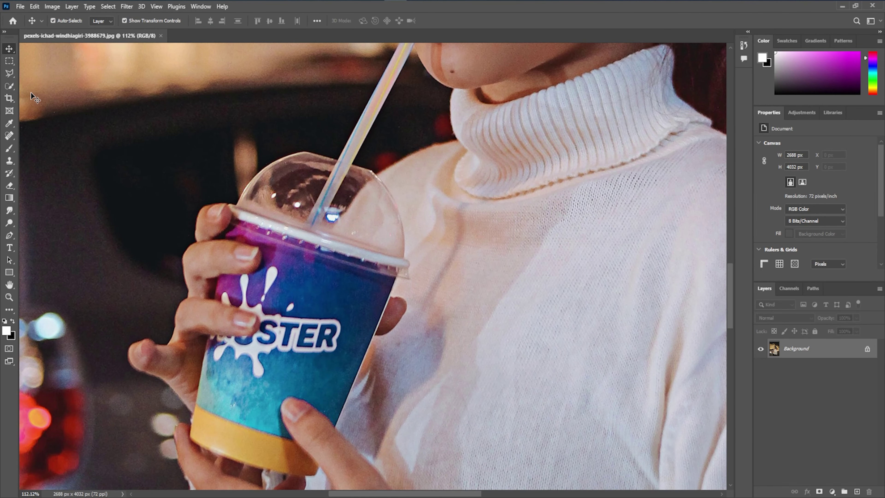
{"action": "right_click", "coordinate": [9, 85]}
{"action": "left_click", "coordinate": [49, 95]}
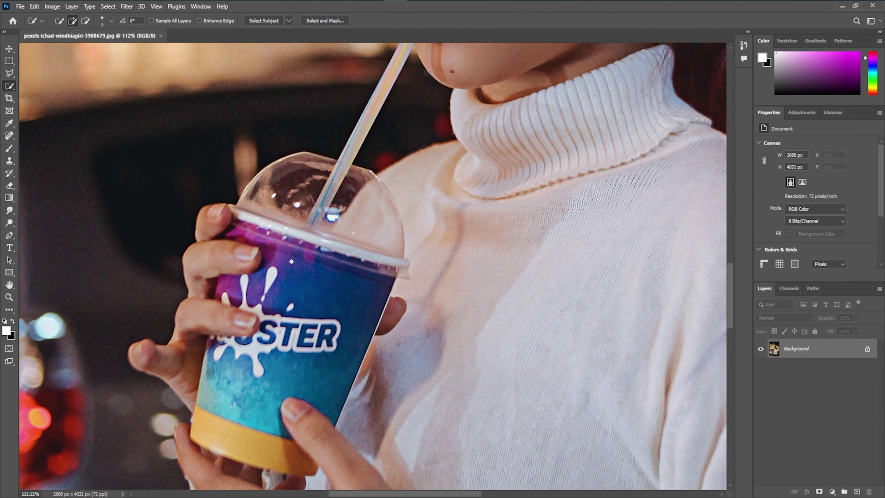
{"action": "left_click_drag", "start_coordinate": [299, 254], "coordinate": [272, 336]}
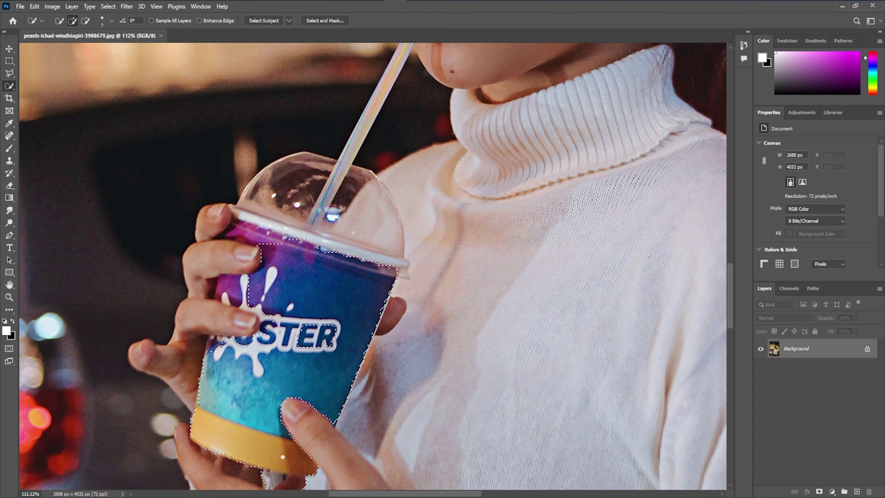
Trim the selection around the STER letters and extend it over the dome lid and straw.
{"action": "scroll", "coordinate": [283, 457], "scroll_direction": "down", "scroll_amount": 3}
{"action": "left_click", "coordinate": [326, 285], "text": "alt"}
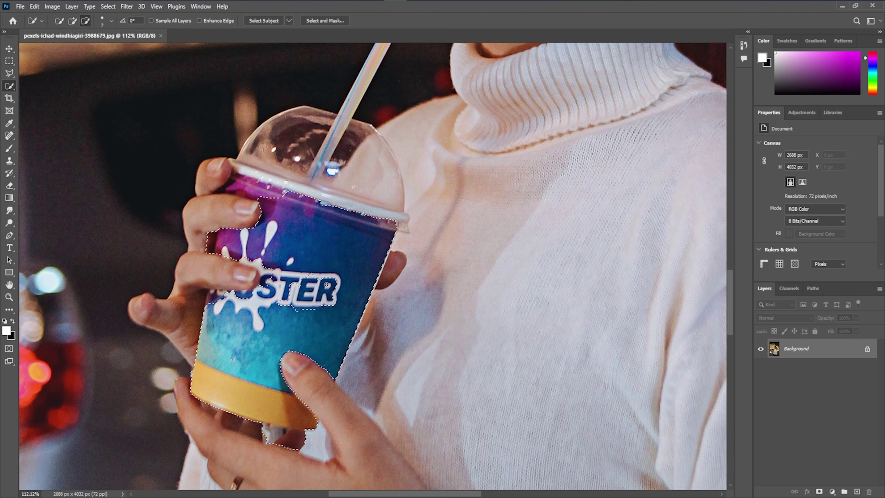
{"action": "left_click_drag", "start_coordinate": [326, 284], "coordinate": [298, 297]}
{"action": "key", "text": "bracketright"}
{"action": "key", "text": "bracketright"}
{"action": "key", "text": "bracketright"}
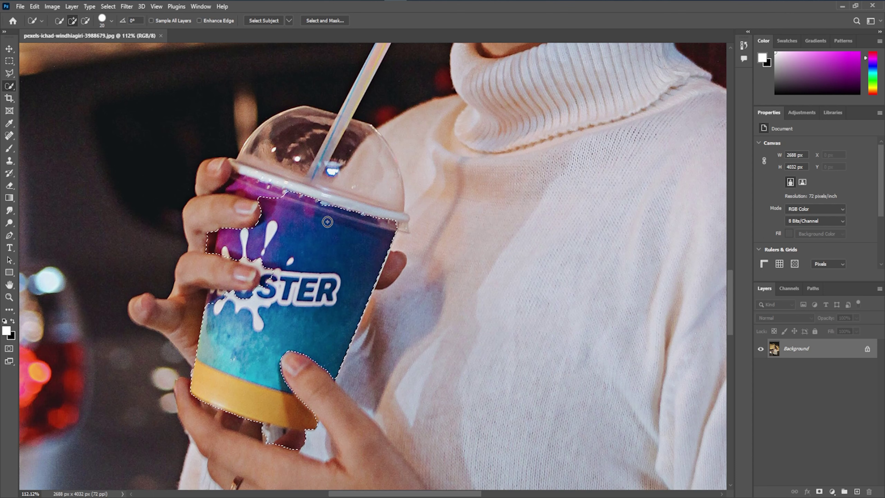
{"action": "left_click_drag", "start_coordinate": [327, 222], "coordinate": [342, 123]}
Refine the selection edge at the splash, along the fingers and tight to the straw.
{"action": "scroll", "coordinate": [266, 226], "scroll_direction": "up", "scroll_amount": 3}
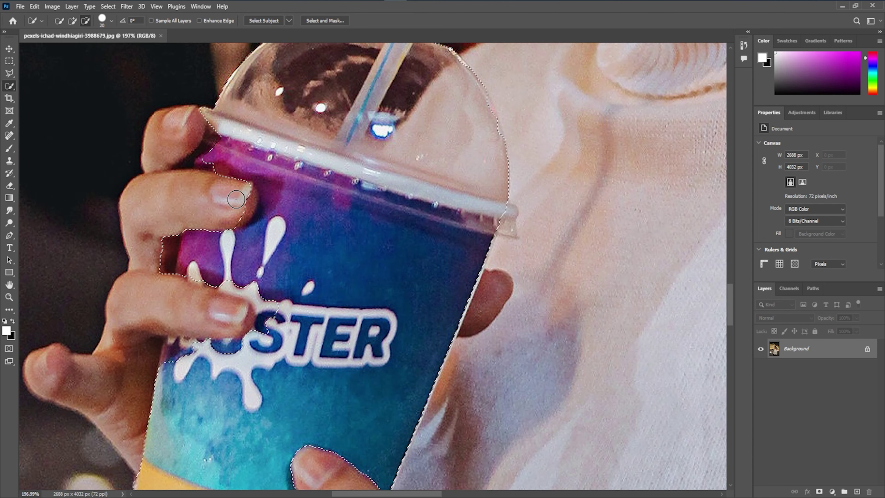
{"action": "key", "text": "bracketleft"}
{"action": "key", "text": "bracketleft"}
{"action": "key", "text": "bracketleft"}
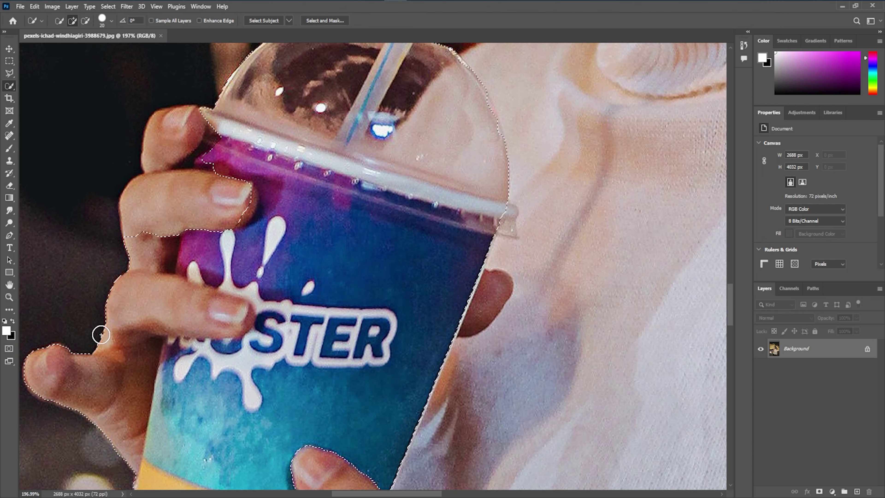
{"action": "mouse_move", "coordinate": [200, 350]}
{"action": "left_mouse_down"}
{"action": "mouse_move", "coordinate": [188, 363]}
{"action": "mouse_move", "coordinate": [215, 349]}
{"action": "left_mouse_up"}
{"action": "key", "text": "bracketleft"}
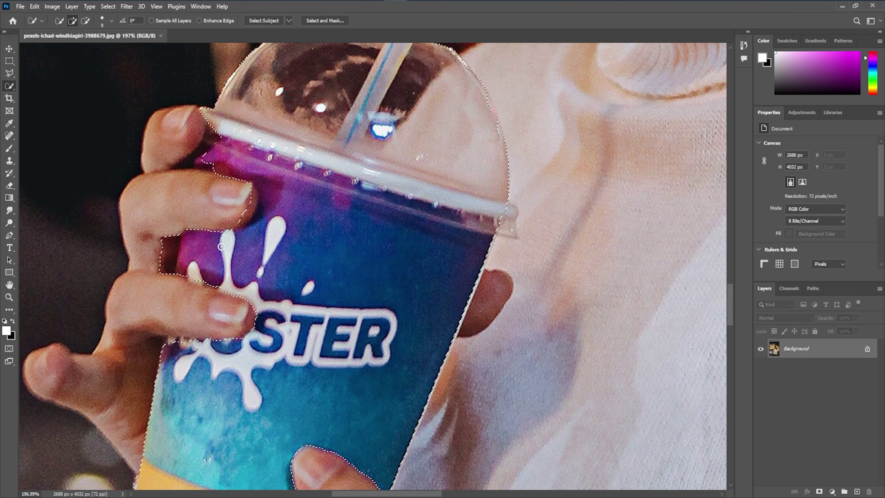
{"action": "left_click_drag", "start_coordinate": [257, 289], "coordinate": [251, 194]}
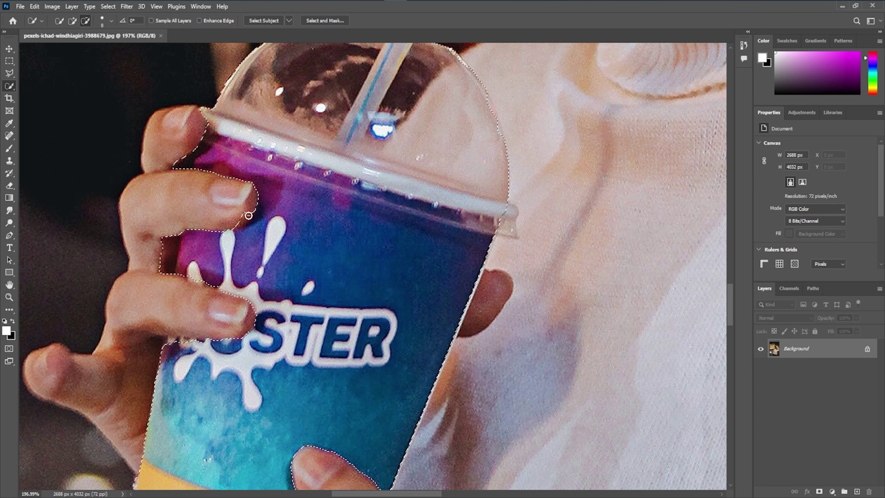
{"action": "scroll", "coordinate": [247, 218], "scroll_direction": "down", "scroll_amount": 5}
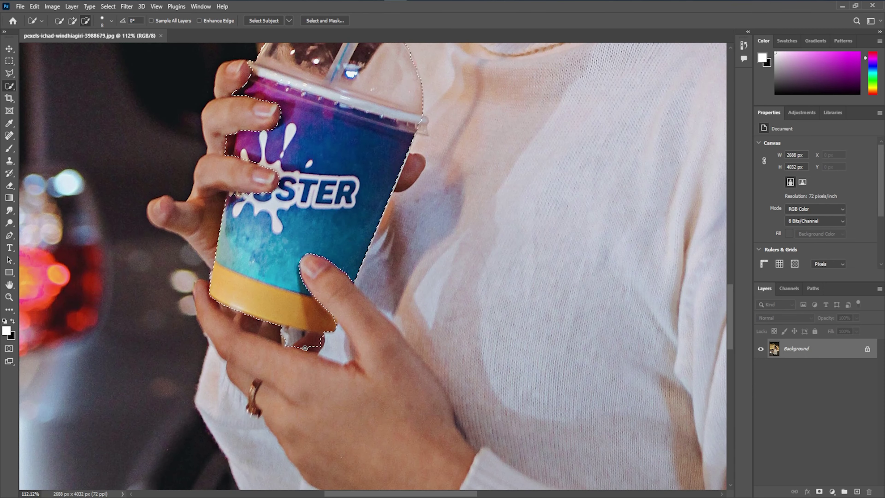
{"action": "scroll", "coordinate": [318, 341], "scroll_direction": "up", "scroll_amount": 5}
{"action": "scroll", "coordinate": [366, 277], "scroll_direction": "up", "scroll_amount": 10}
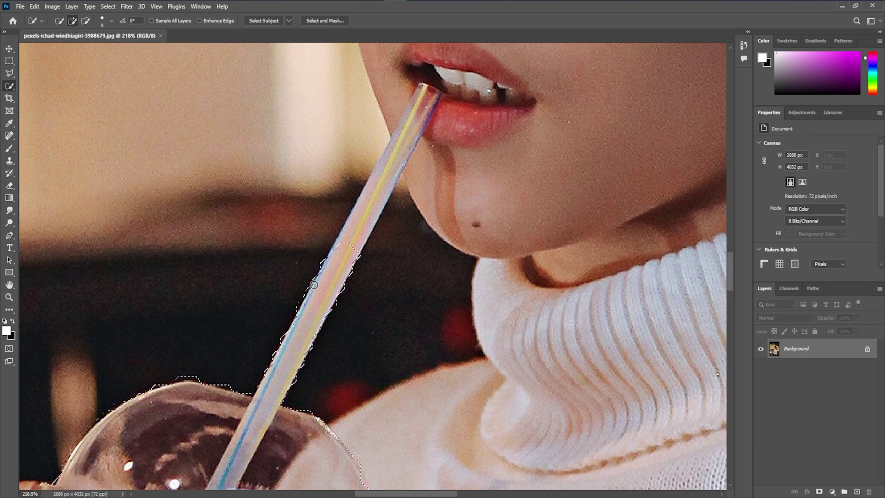
{"action": "left_click_drag", "start_coordinate": [414, 109], "coordinate": [303, 289]}
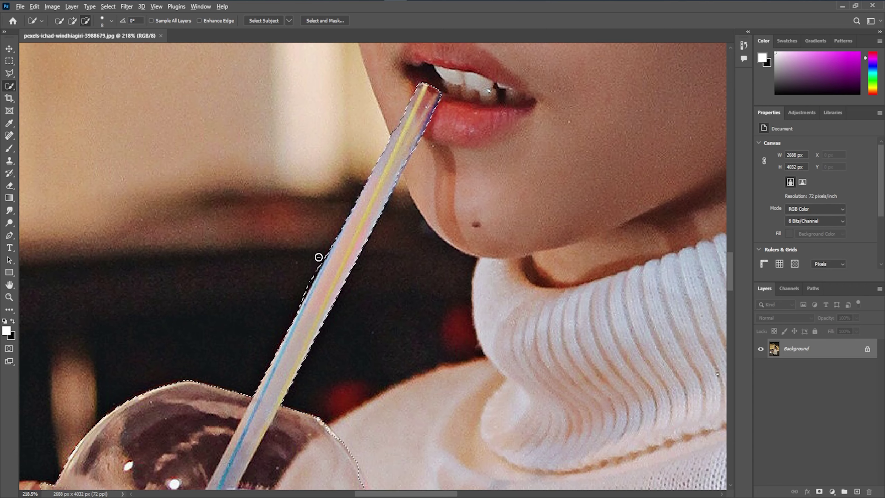
Extend the selection out to the lid rim, then pan to show the girl and cup.
{"action": "scroll", "coordinate": [303, 289], "scroll_direction": "down", "scroll_amount": 3}
{"action": "scroll", "coordinate": [316, 307], "scroll_direction": "down", "scroll_amount": 3}
{"action": "scroll", "coordinate": [384, 307], "scroll_direction": "up", "scroll_amount": 3}
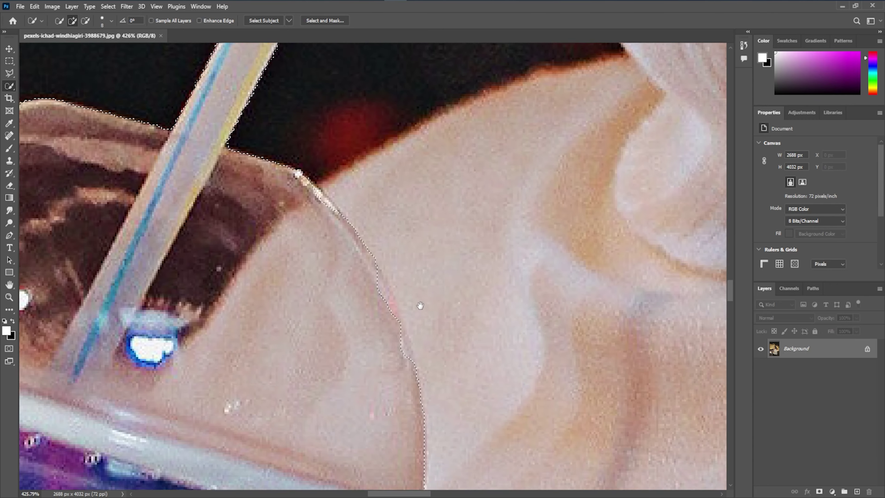
{"action": "scroll", "coordinate": [419, 307], "scroll_direction": "up", "scroll_amount": 2}
{"action": "scroll", "coordinate": [395, 312], "scroll_direction": "down", "scroll_amount": 5}
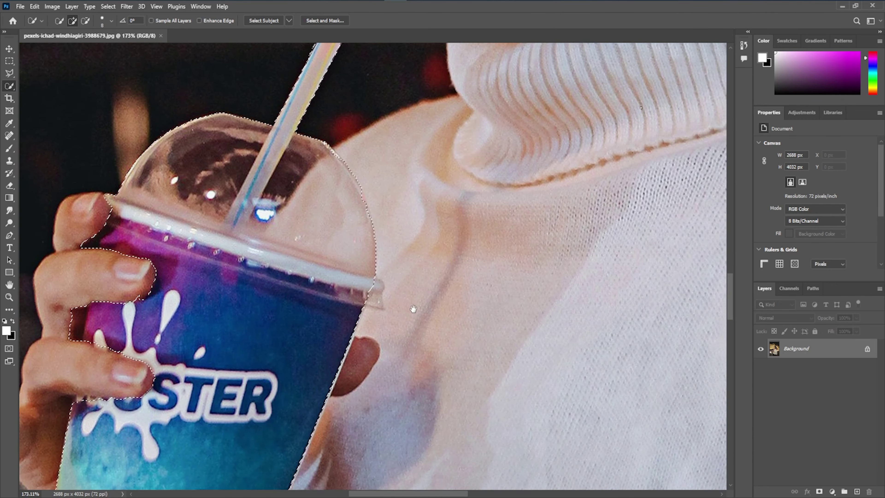
{"action": "scroll", "coordinate": [363, 279], "scroll_direction": "up", "scroll_amount": 4}
{"action": "left_click_drag", "start_coordinate": [362, 279], "coordinate": [379, 300]}
{"action": "scroll", "coordinate": [375, 309], "scroll_direction": "down", "scroll_amount": 6}
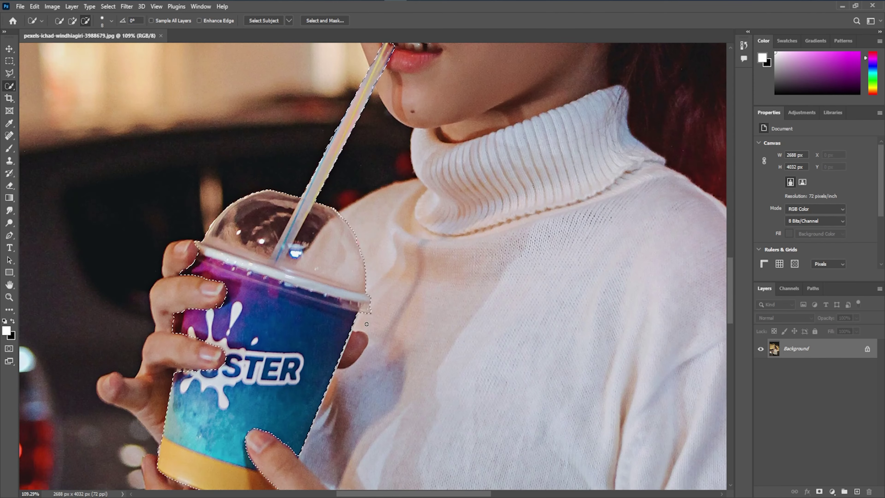
{"action": "scroll", "coordinate": [375, 309], "scroll_direction": "down", "scroll_amount": 2}
{"action": "mouse_move", "coordinate": [411, 216]}
{"action": "left_mouse_down"}
{"action": "mouse_move", "coordinate": [468, 232]}
{"action": "mouse_move", "coordinate": [417, 221]}
{"action": "left_mouse_up"}
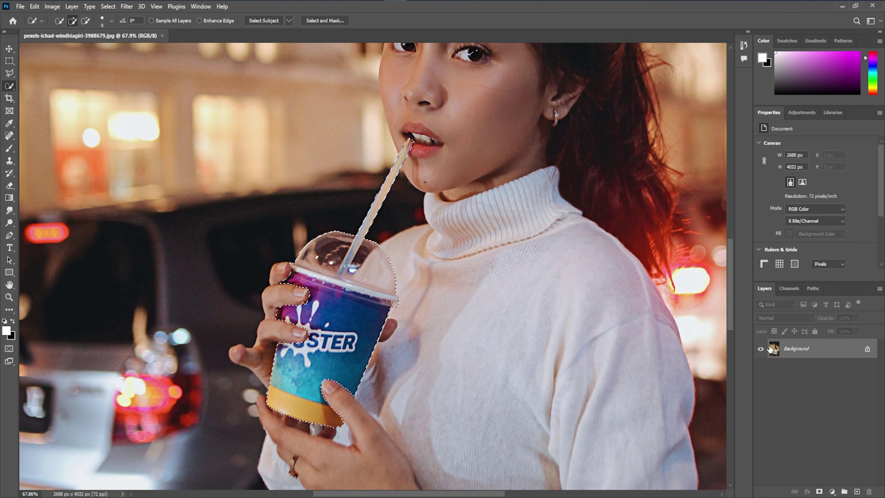
Copy the selected cup onto its own layer and check the cutout with the background hidden.
{"action": "key", "text": "ctrl+j"}
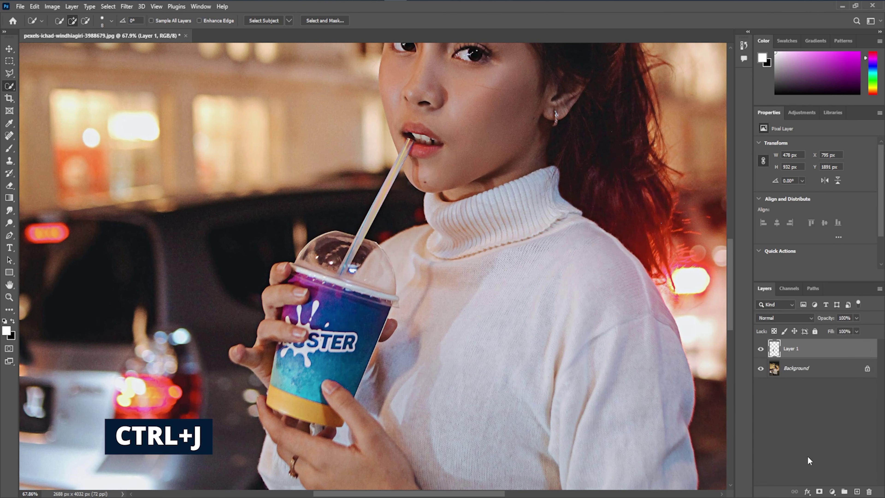
{"action": "left_click", "coordinate": [761, 368]}
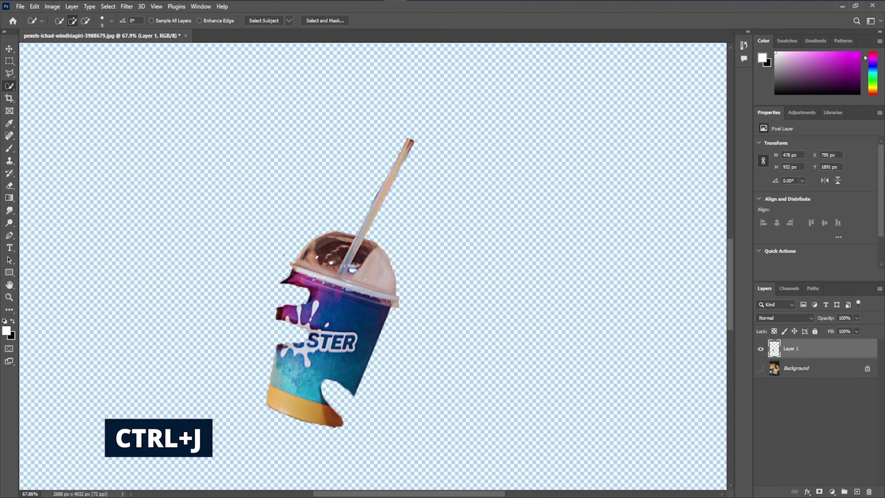
{"action": "scroll", "coordinate": [250, 209], "scroll_direction": "down", "scroll_amount": 2}
{"action": "scroll", "coordinate": [321, 207], "scroll_direction": "up", "scroll_amount": 3}
{"action": "scroll", "coordinate": [348, 206], "scroll_direction": "up", "scroll_amount": 1}
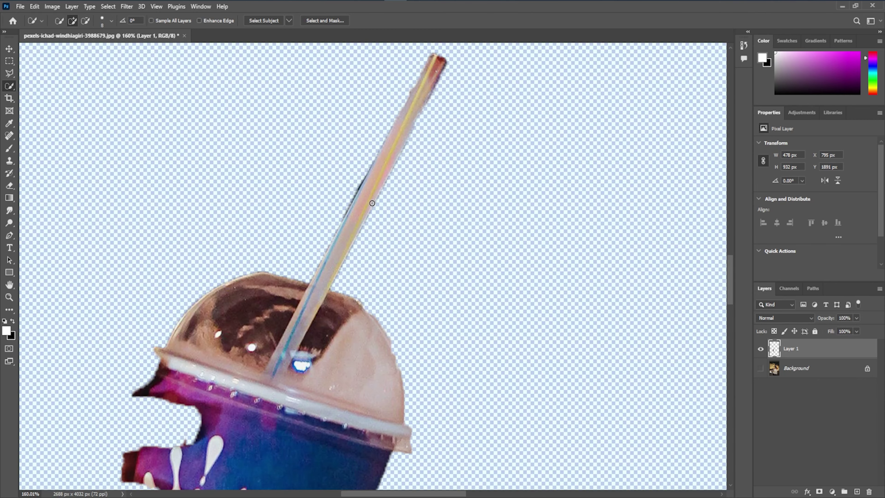
{"action": "scroll", "coordinate": [370, 205], "scroll_direction": "down", "scroll_amount": 1}
{"action": "scroll", "coordinate": [369, 206], "scroll_direction": "down", "scroll_amount": 3}
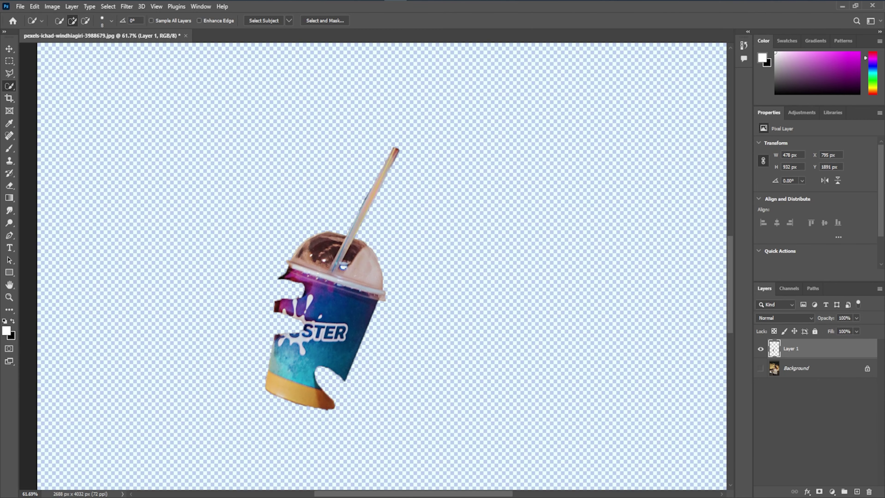
{"action": "left_click", "coordinate": [761, 368]}
{"action": "key", "text": "ctrl+0"}
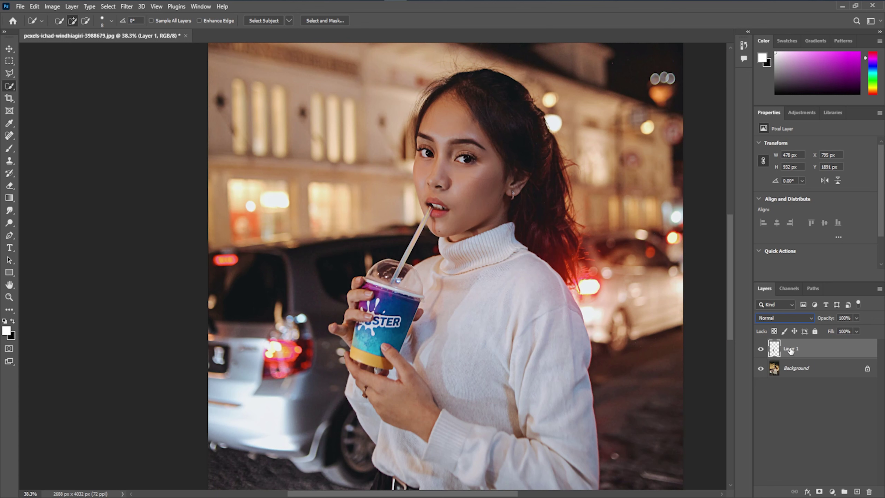
Convert the cup layer to a Color Dodge smart object and set up a 5-pixel Gaussian Blur.
{"action": "right_click", "coordinate": [791, 351]}
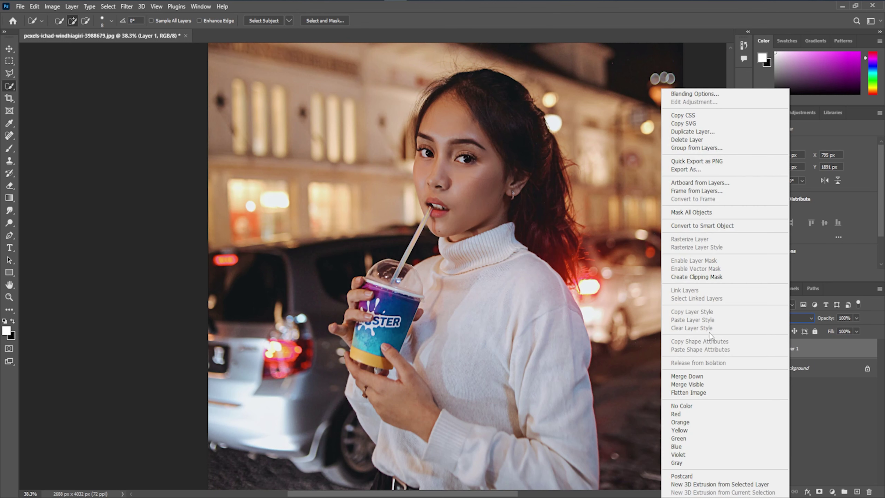
{"action": "left_click", "coordinate": [702, 226]}
{"action": "left_click", "coordinate": [780, 318]}
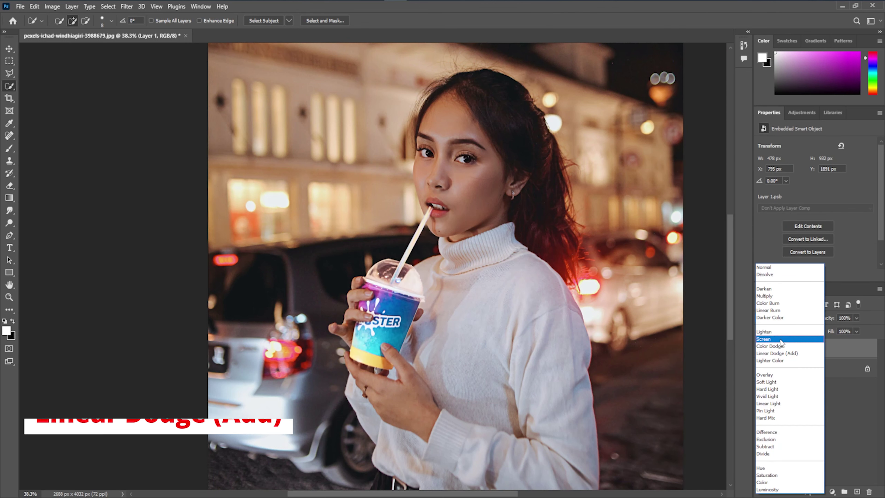
{"action": "left_click", "coordinate": [781, 341]}
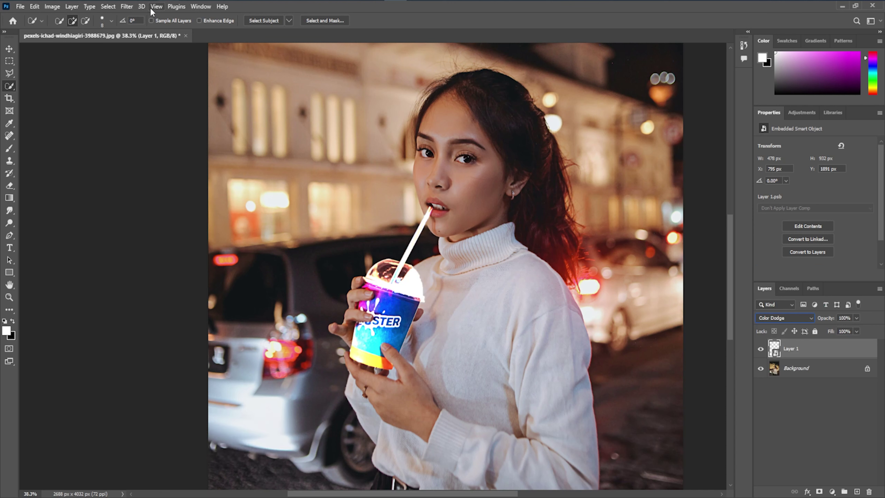
{"action": "left_click", "coordinate": [127, 6]}
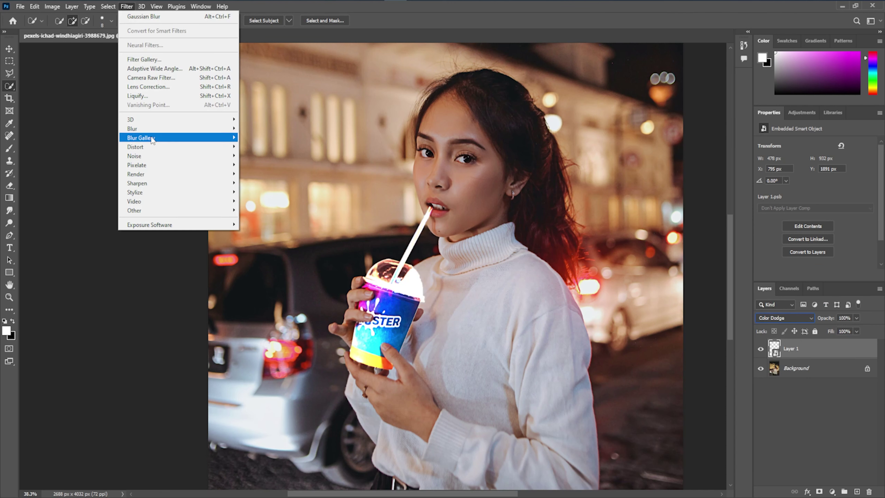
{"action": "mouse_move", "coordinate": [132, 129]}
{"action": "left_click", "coordinate": [263, 164]}
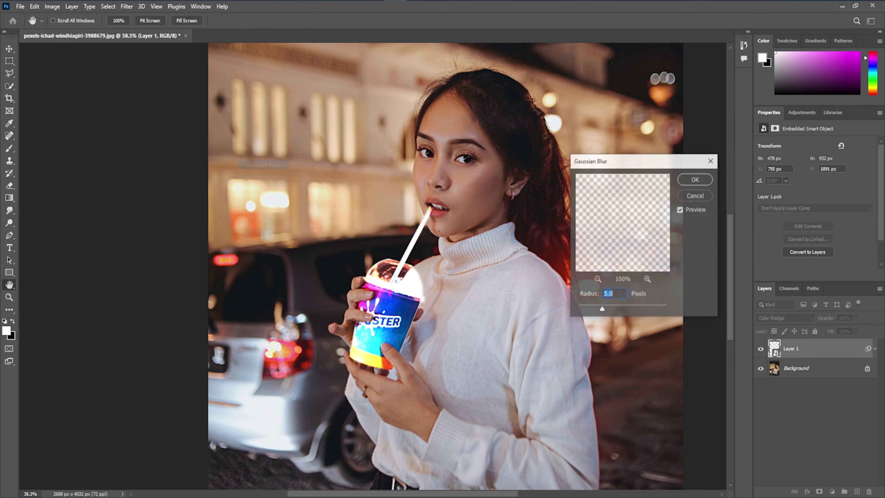
Apply the 5-pixel Gaussian Blur, then duplicate the glow layer with the blur reapplied.
{"action": "left_click", "coordinate": [690, 180]}
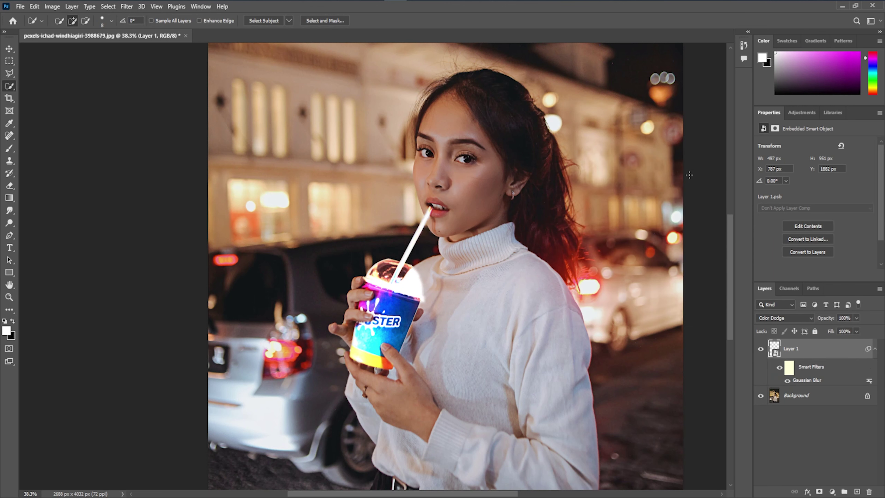
{"action": "key", "text": "ctrl+j"}
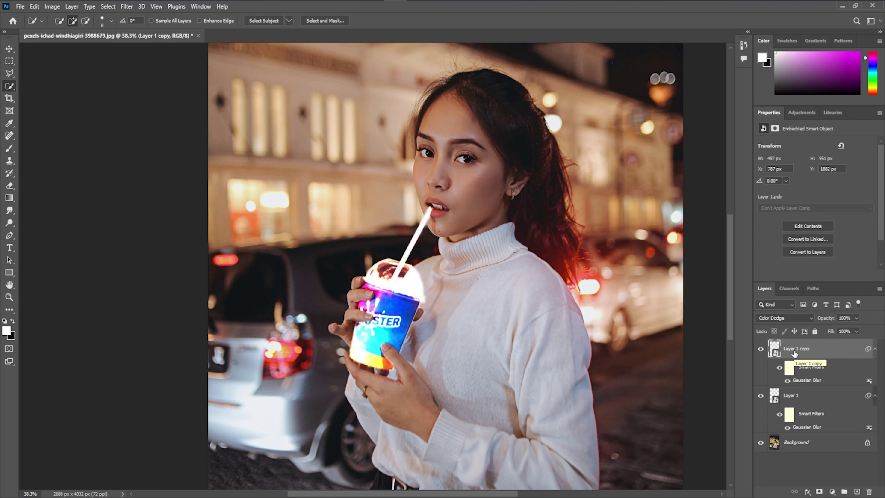
{"action": "key", "text": "ctrl+alt+f"}
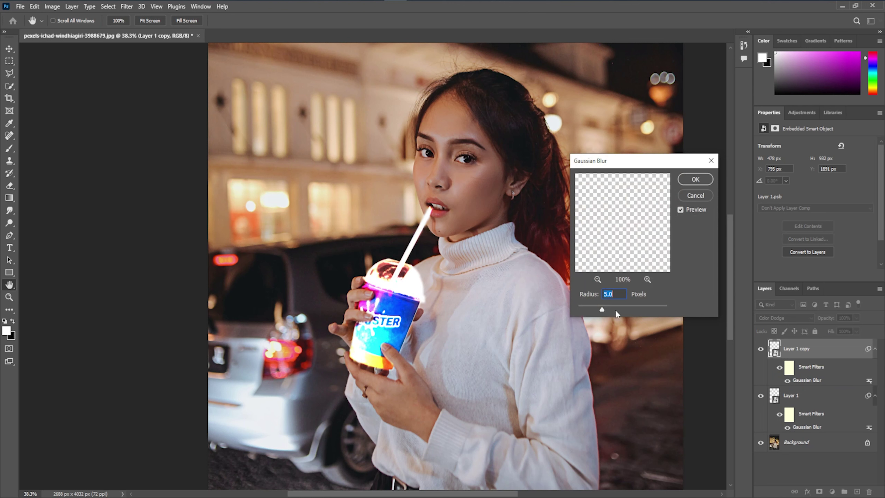
{"action": "key", "text": "Return"}
{"action": "key", "text": "w"}
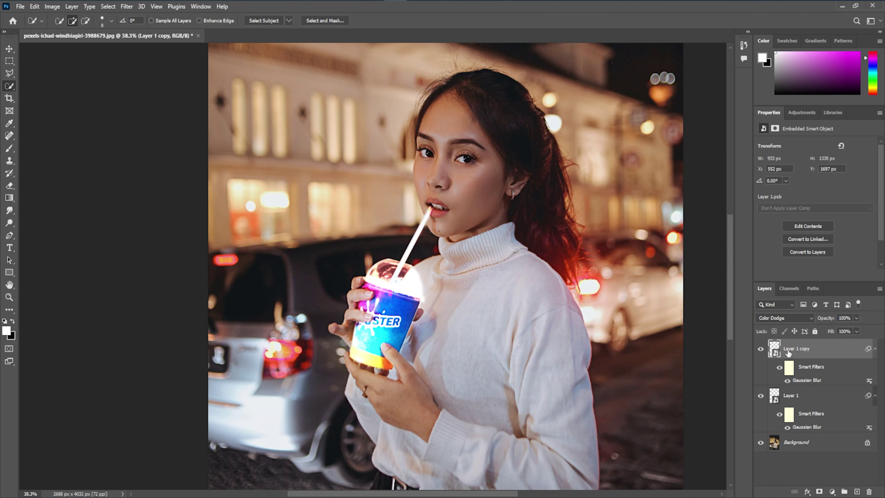
Add more glow copies with the Gaussian Blur radius raised to 250 pixels.
{"action": "key", "text": "ctrl+j"}
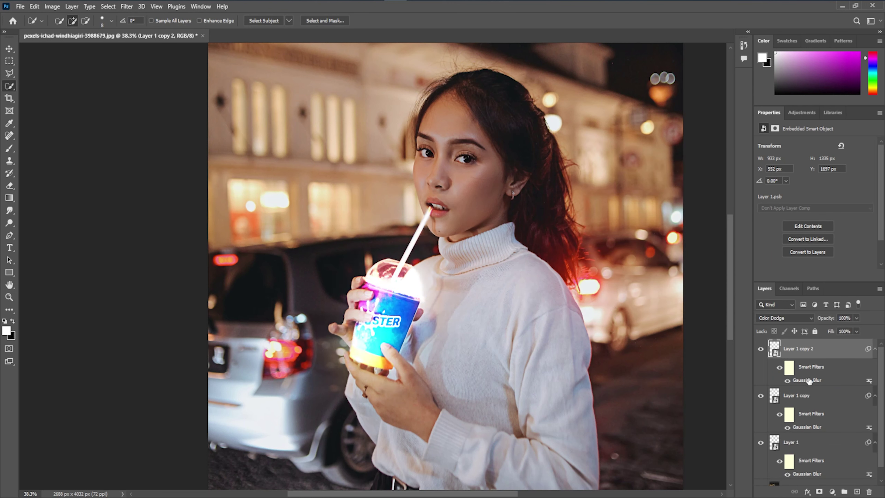
{"action": "double_click", "coordinate": [807, 381]}
{"action": "type", "text": "0"}
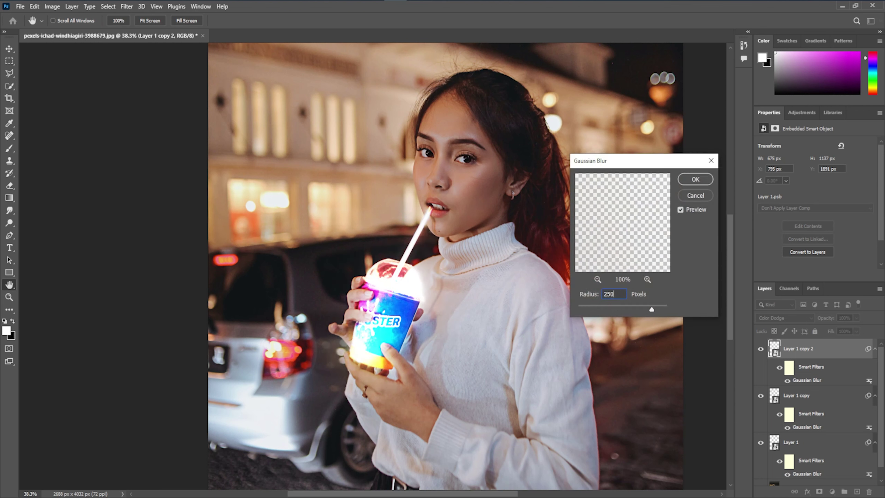
{"action": "key", "text": "Return"}
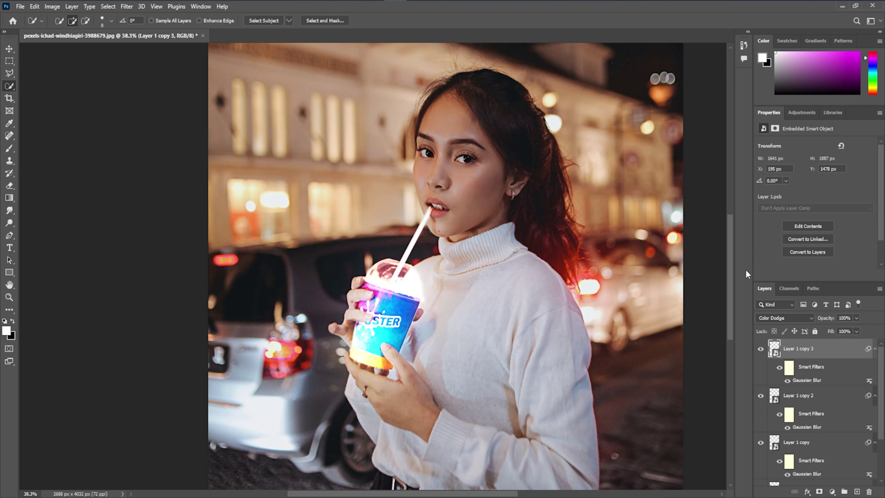
{"action": "double_click", "coordinate": [802, 381]}
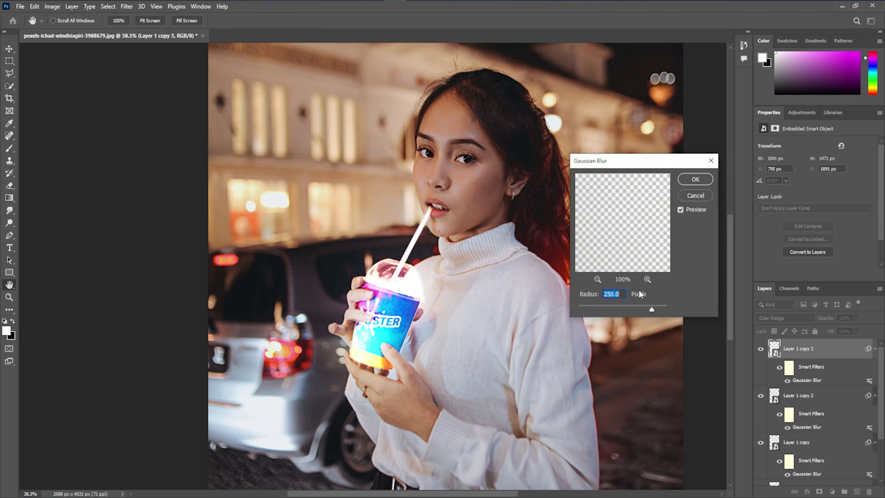
{"action": "key", "text": "Return"}
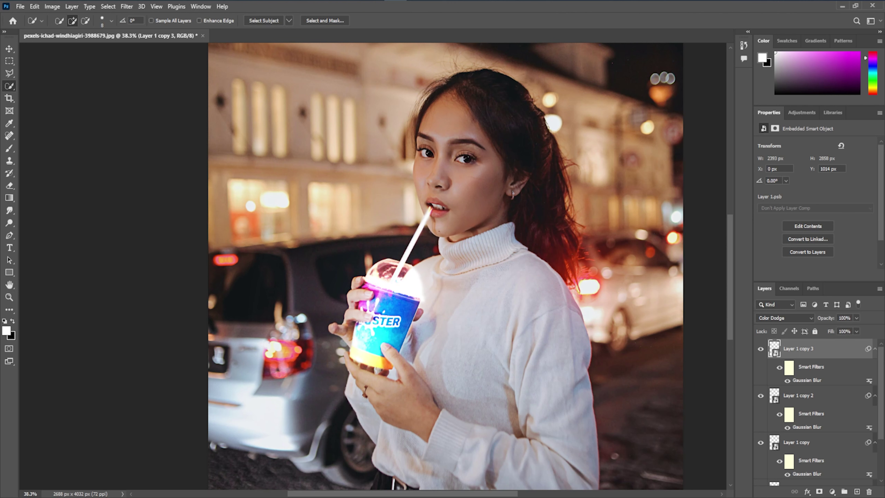
Select Layer 1 together with all the blurred glow copies.
{"action": "left_click_drag", "start_coordinate": [805, 389], "coordinate": [804, 382]}
{"action": "left_click", "coordinate": [807, 427]}
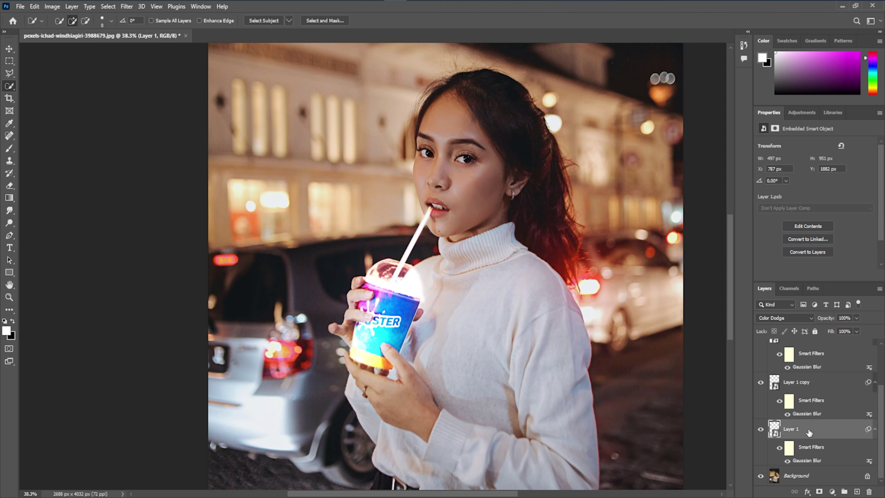
{"action": "scroll", "coordinate": [803, 383], "scroll_direction": "up", "scroll_amount": 3}
{"action": "left_click", "coordinate": [805, 350], "text": "shift"}
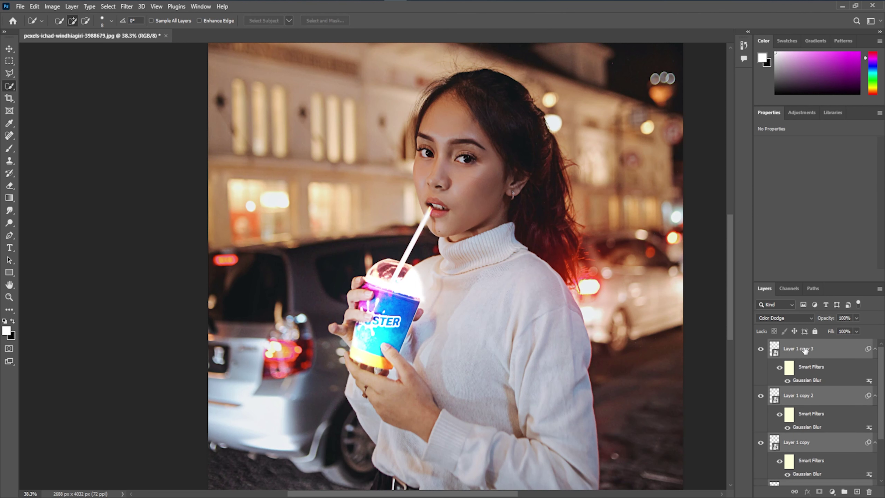
Group the selected glow copies into a group named GLOW.
{"action": "key", "text": "ctrl+g"}
{"action": "type", "text": "GLOW"}
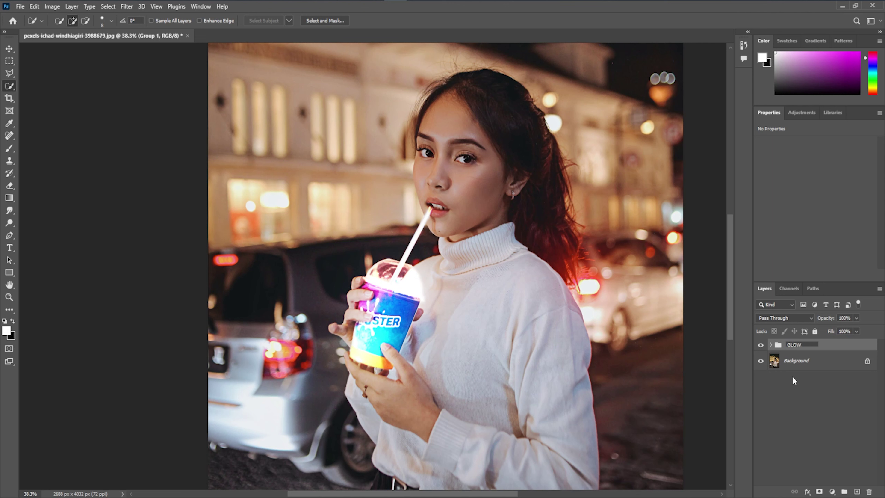
{"action": "left_click", "coordinate": [794, 379]}
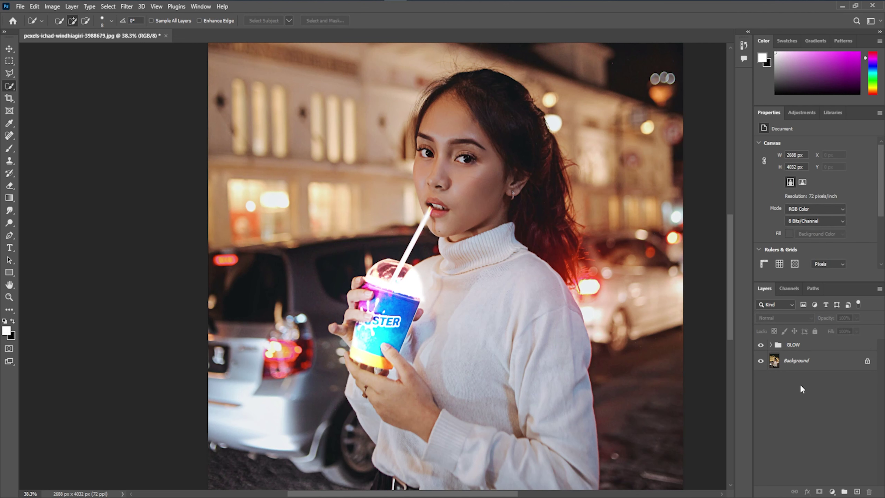
{"action": "left_click", "coordinate": [805, 364]}
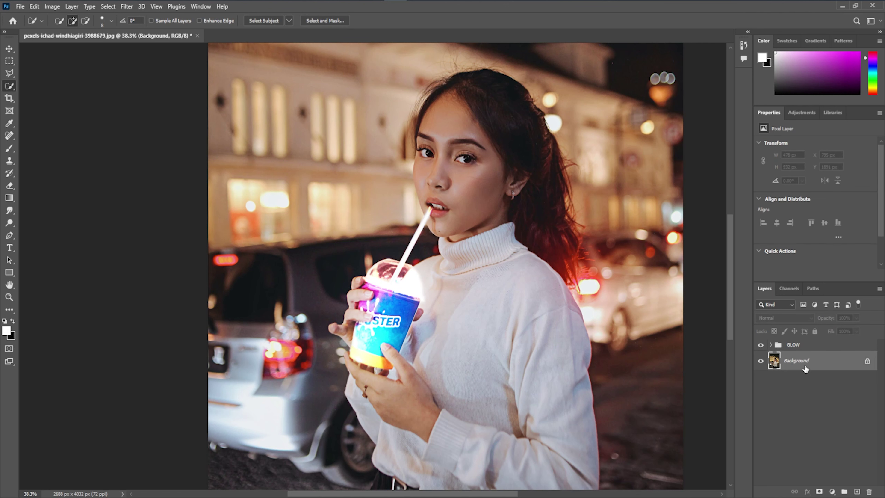
Add a NightFromDay.CUBE Color Lookup above the Background, then view the photo at 50%.
{"action": "left_click", "coordinate": [834, 492]}
{"action": "left_click", "coordinate": [852, 441]}
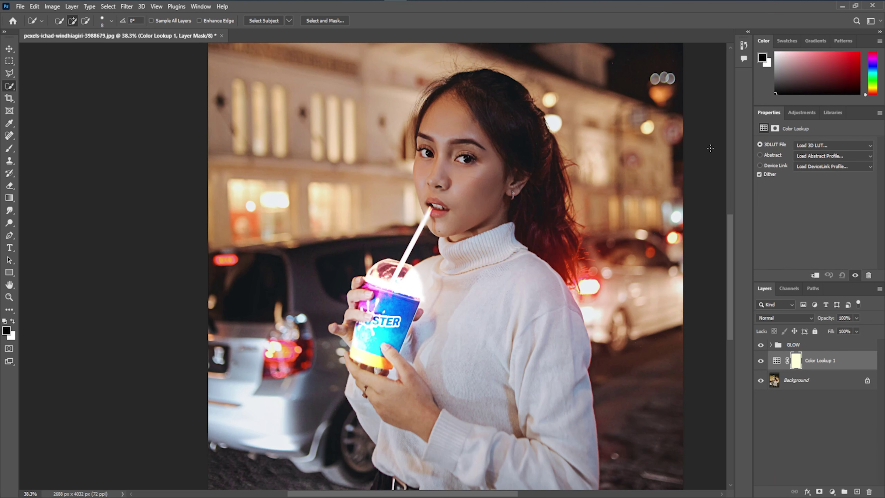
{"action": "left_click", "coordinate": [839, 146]}
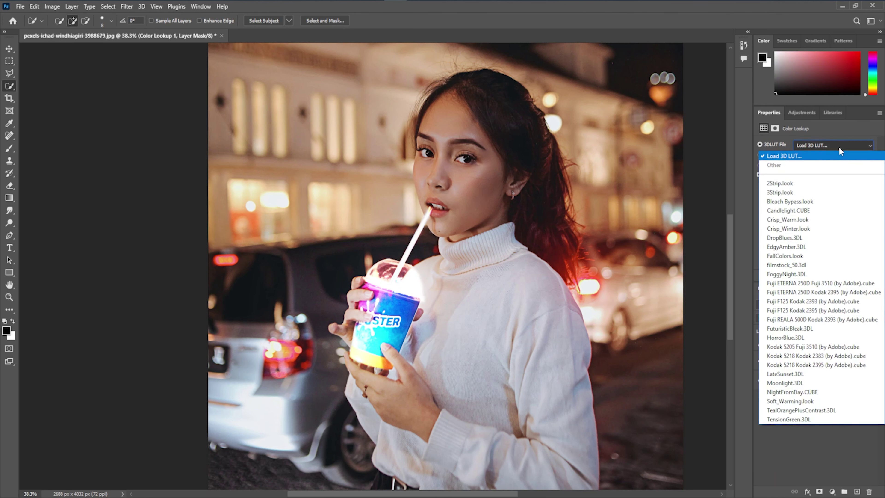
{"action": "left_click", "coordinate": [802, 391]}
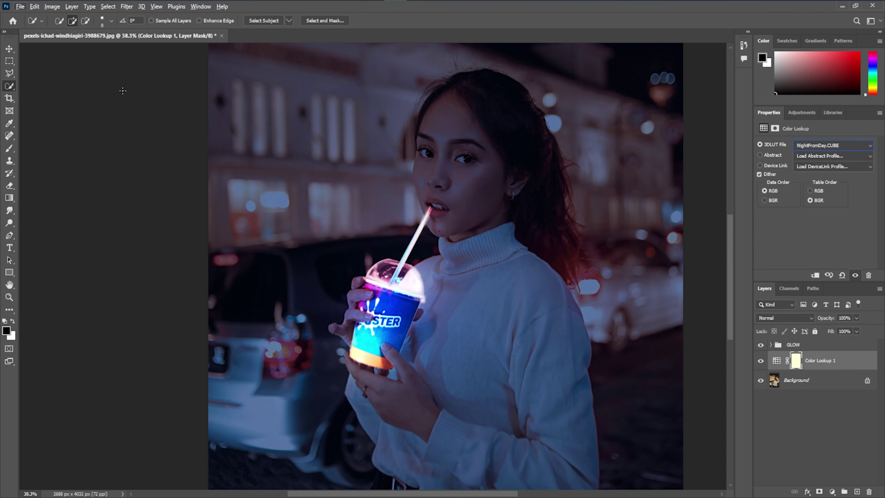
{"action": "left_click", "coordinate": [13, 52]}
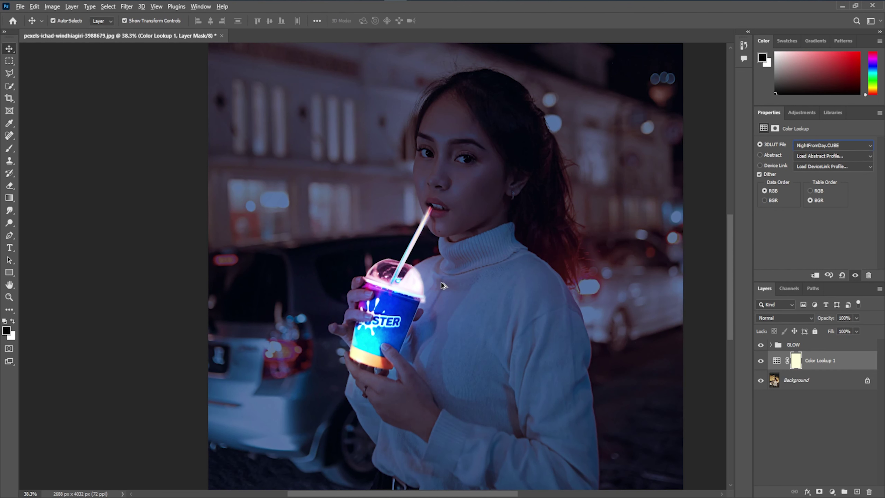
{"action": "key", "text": "ctrl+0"}
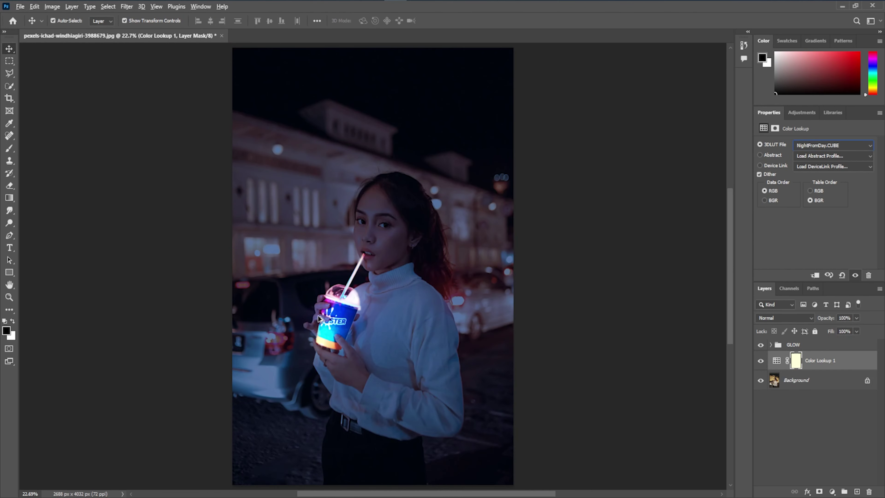
{"action": "key", "text": "ctrl+plus"}
{"action": "key", "text": "ctrl+plus"}
{"action": "key", "text": "ctrl+plus"}
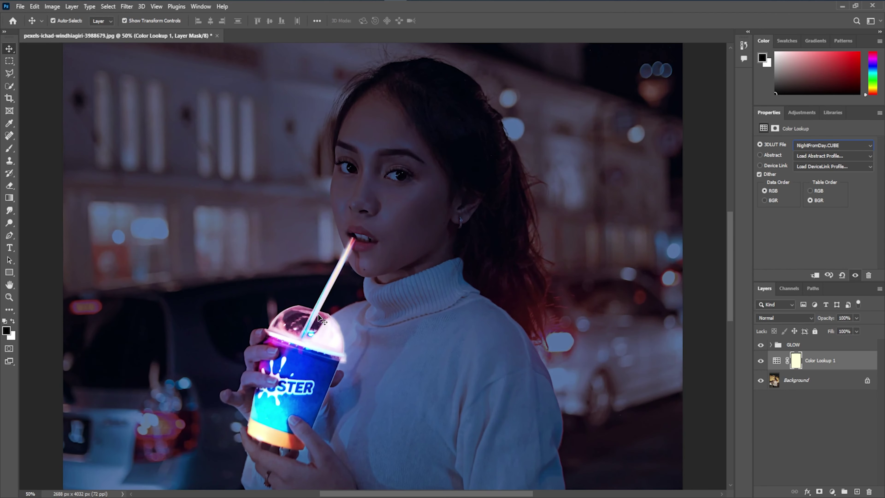
Add a Brightness/Contrast layer with Contrast 100, then target the Color Lookup mask.
{"action": "left_click", "coordinate": [831, 491]}
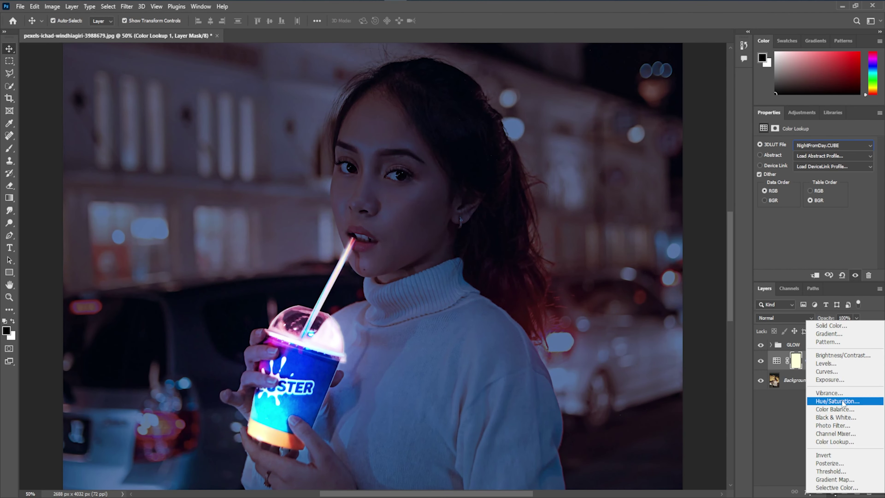
{"action": "left_click", "coordinate": [833, 357]}
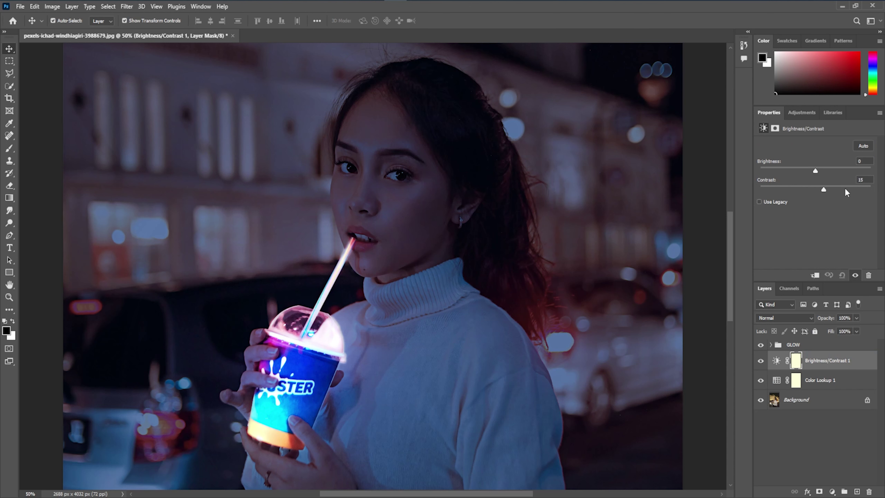
{"action": "left_click_drag", "start_coordinate": [847, 192], "coordinate": [871, 189]}
{"action": "left_click", "coordinate": [858, 371]}
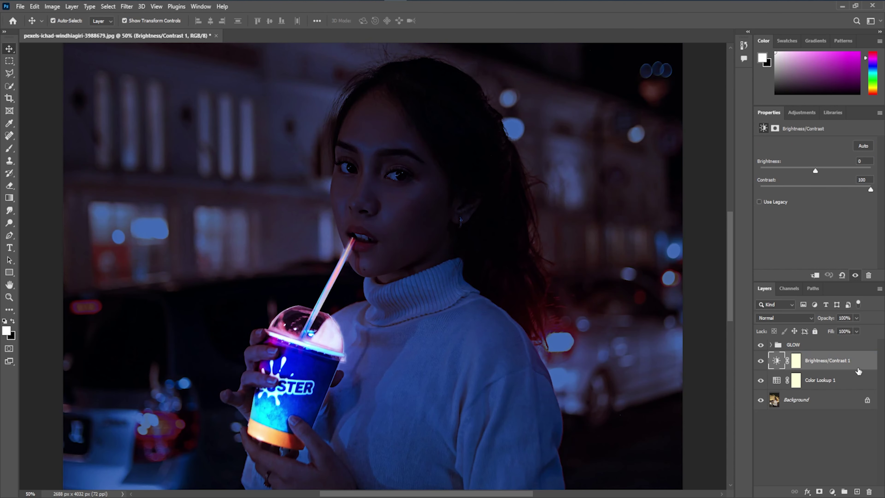
{"action": "left_click", "coordinate": [811, 382]}
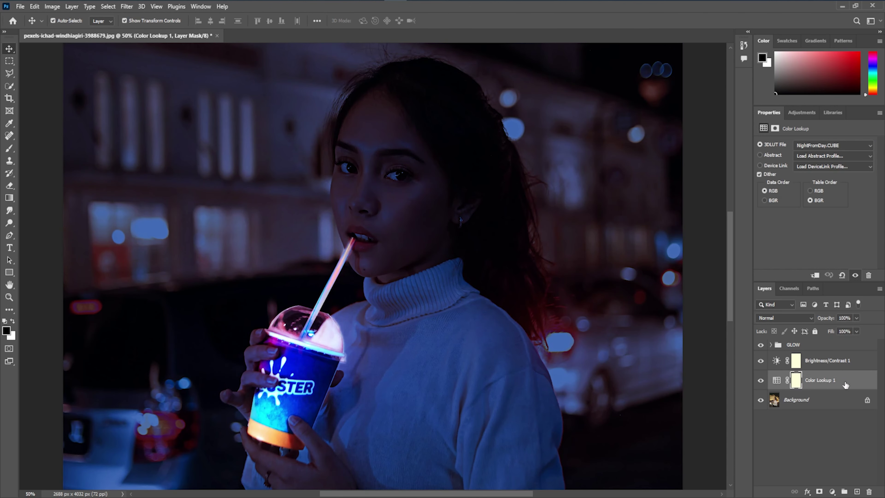
{"action": "left_click", "coordinate": [797, 383]}
Set black as foreground and use a Soft Round brush at 10% flow.
{"action": "left_click", "coordinate": [8, 333]}
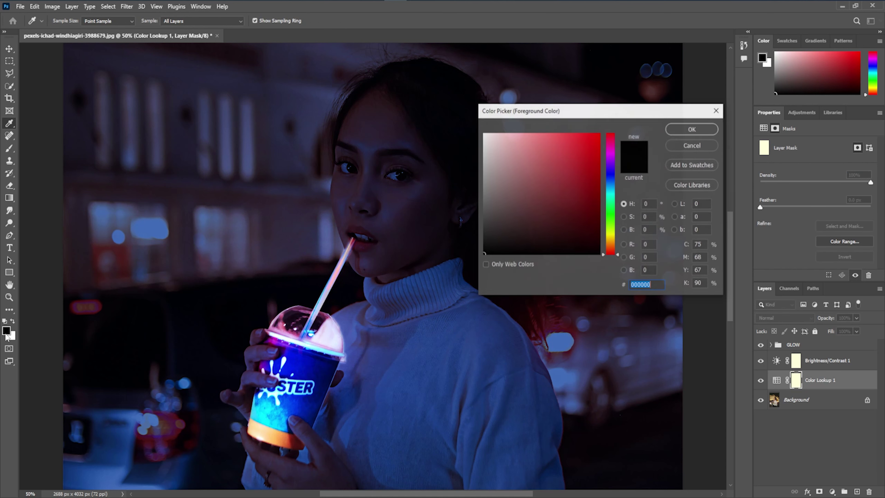
{"action": "left_click", "coordinate": [694, 129]}
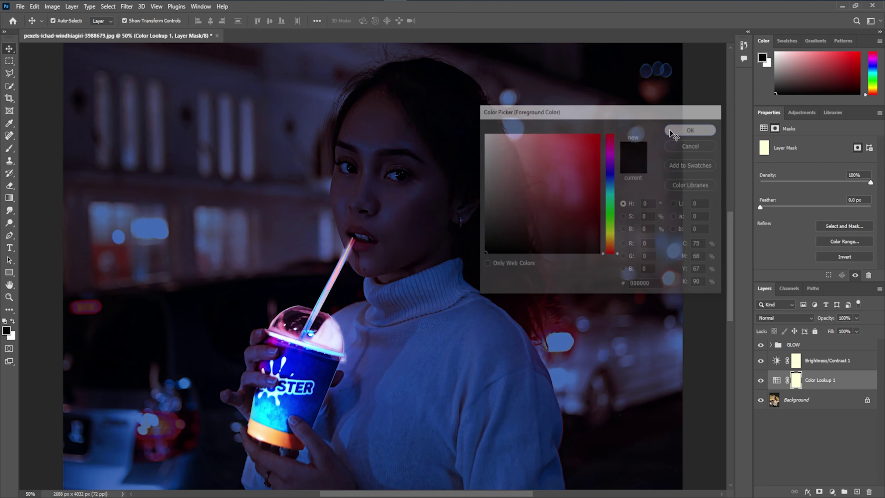
{"action": "left_click", "coordinate": [10, 149]}
{"action": "left_click", "coordinate": [65, 22]}
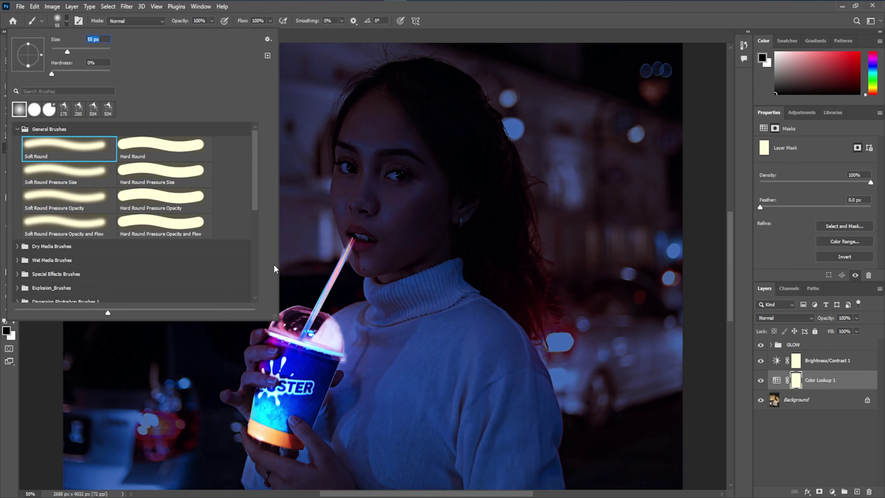
{"action": "left_click", "coordinate": [258, 21]}
{"action": "type", "text": "1"}
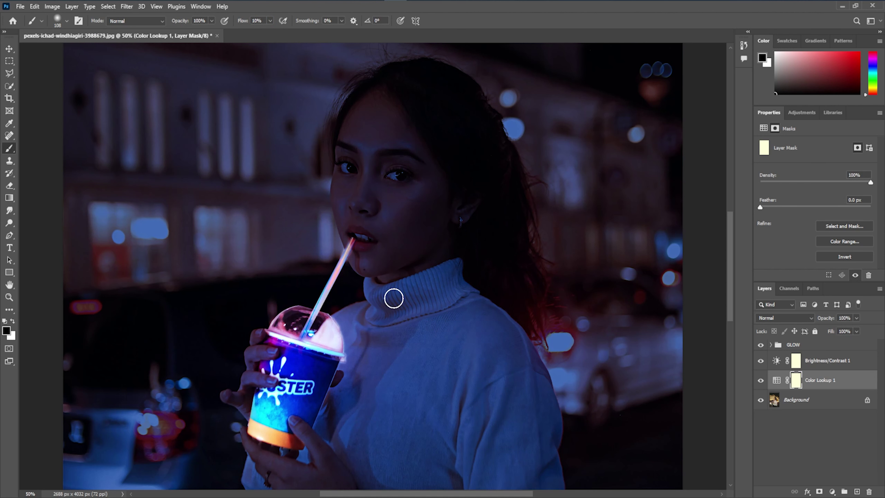
{"action": "scroll", "coordinate": [393, 298], "scroll_direction": "down", "scroll_amount": 1}
{"action": "scroll", "coordinate": [378, 320], "scroll_direction": "down", "scroll_amount": 4}
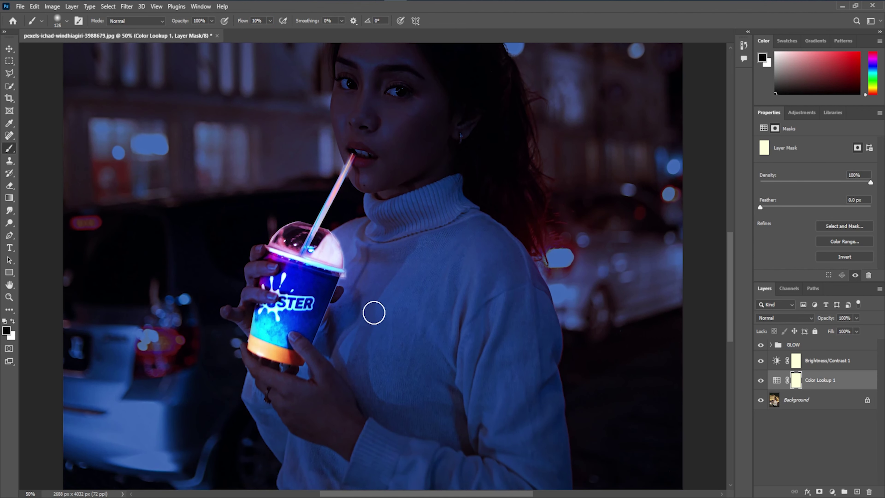
Paint warm light back onto the turtleneck collar, neck and chest with a 500 brush.
{"action": "mouse_move", "coordinate": [383, 216]}
{"action": "left_mouse_down"}
{"action": "mouse_move", "coordinate": [370, 249]}
{"action": "mouse_move", "coordinate": [385, 223]}
{"action": "left_mouse_up"}
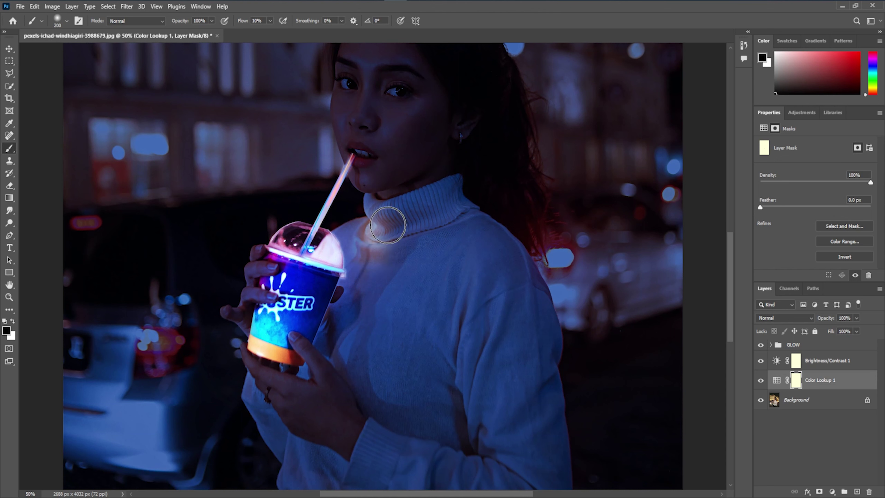
{"action": "key", "text": "bracketright"}
{"action": "key", "text": "bracketright"}
{"action": "key", "text": "bracketright"}
{"action": "key", "text": "bracketleft"}
{"action": "key", "text": "bracketleft"}
{"action": "key", "text": "bracketleft"}
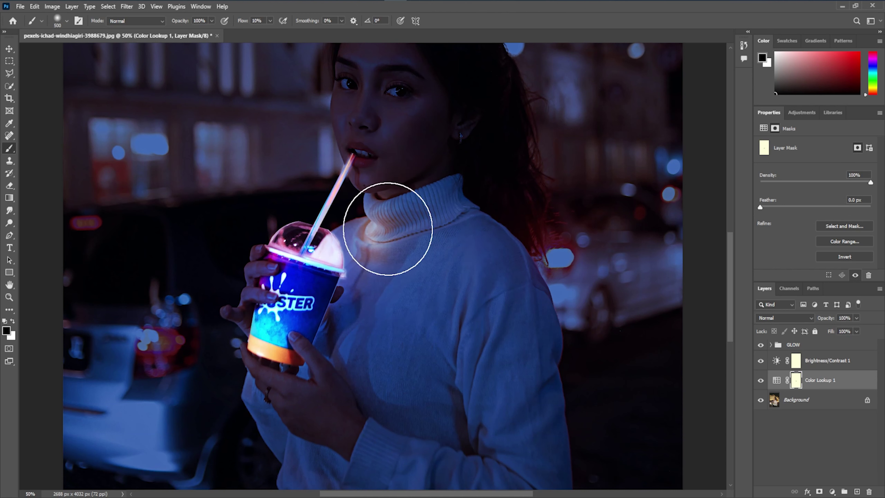
{"action": "key", "text": "bracketleft"}
{"action": "key", "text": "bracketleft"}
{"action": "mouse_move", "coordinate": [386, 251]}
{"action": "left_mouse_down"}
{"action": "mouse_move", "coordinate": [355, 336]}
{"action": "mouse_move", "coordinate": [385, 247]}
{"action": "mouse_move", "coordinate": [369, 252]}
{"action": "mouse_move", "coordinate": [396, 222]}
{"action": "mouse_move", "coordinate": [407, 183]}
{"action": "mouse_move", "coordinate": [401, 109]}
{"action": "mouse_move", "coordinate": [414, 146]}
{"action": "mouse_move", "coordinate": [388, 148]}
{"action": "mouse_move", "coordinate": [367, 105]}
{"action": "mouse_move", "coordinate": [424, 155]}
{"action": "mouse_move", "coordinate": [366, 192]}
{"action": "mouse_move", "coordinate": [381, 292]}
{"action": "mouse_move", "coordinate": [347, 396]}
{"action": "mouse_move", "coordinate": [346, 309]}
{"action": "mouse_move", "coordinate": [387, 286]}
{"action": "mouse_move", "coordinate": [377, 307]}
{"action": "left_mouse_up"}
{"action": "scroll", "coordinate": [392, 148], "scroll_direction": "up", "scroll_amount": 3}
Paint the mask with a smaller brush over the cup's orange band and surrounding fingers.
{"action": "scroll", "coordinate": [313, 349], "scroll_direction": "up", "scroll_amount": 2}
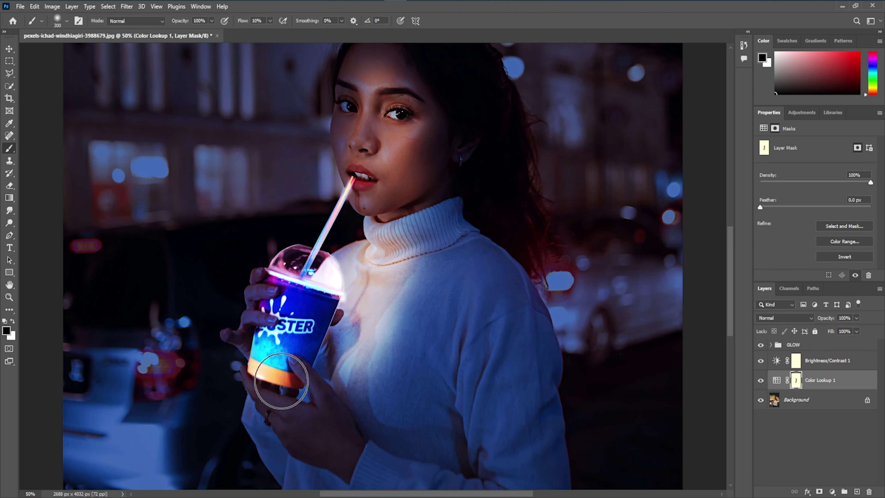
{"action": "scroll", "coordinate": [309, 371], "scroll_direction": "up", "scroll_amount": 3}
{"action": "key", "text": "bracketleft"}
{"action": "key", "text": "bracketleft"}
{"action": "key", "text": "bracketleft"}
{"action": "key", "text": "bracketleft"}
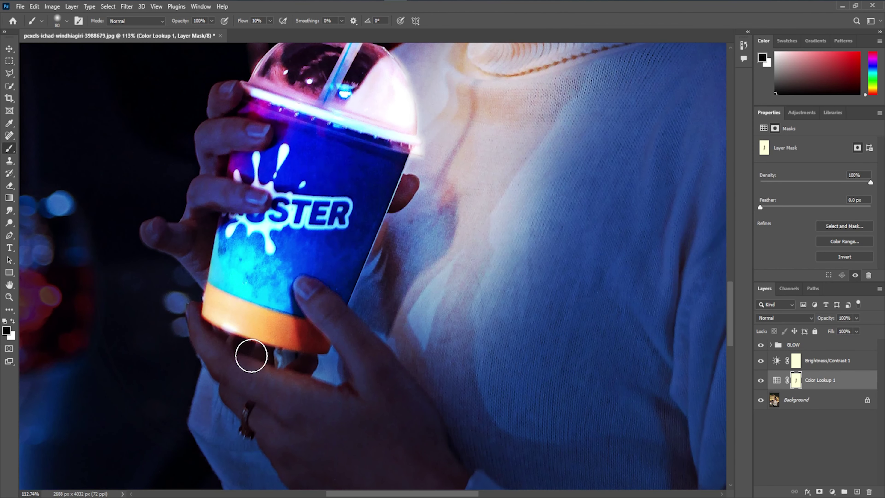
{"action": "mouse_move", "coordinate": [216, 345]}
{"action": "left_mouse_down"}
{"action": "mouse_move", "coordinate": [316, 372]}
{"action": "mouse_move", "coordinate": [300, 318]}
{"action": "mouse_move", "coordinate": [330, 364]}
{"action": "left_mouse_up"}
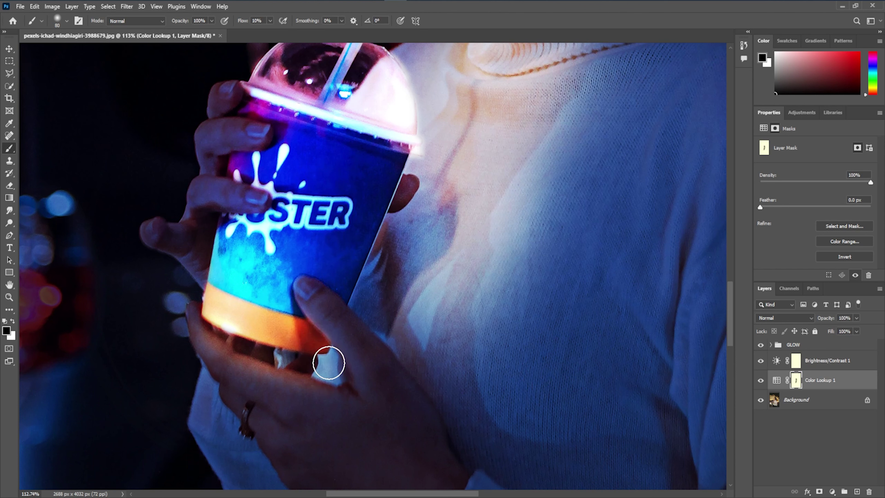
{"action": "mouse_move", "coordinate": [171, 240]}
{"action": "left_mouse_down"}
{"action": "mouse_move", "coordinate": [166, 234]}
{"action": "mouse_move", "coordinate": [190, 276]}
{"action": "left_mouse_up"}
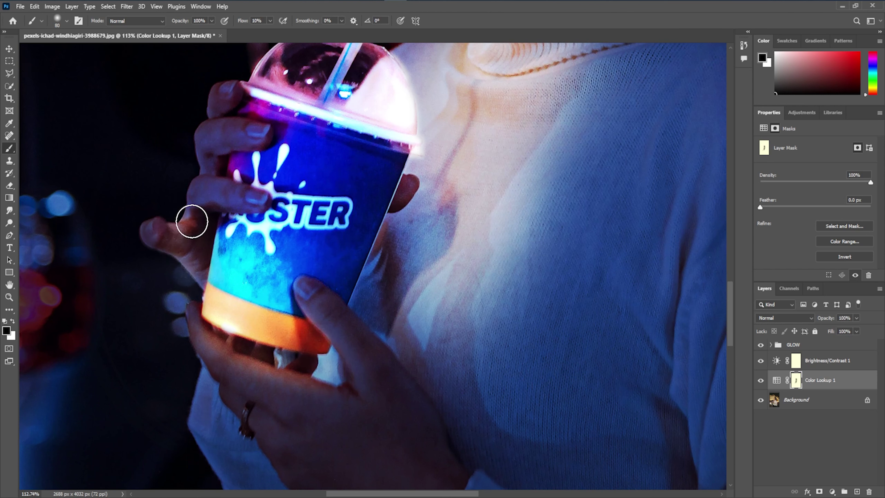
{"action": "left_click_drag", "start_coordinate": [192, 221], "coordinate": [260, 211]}
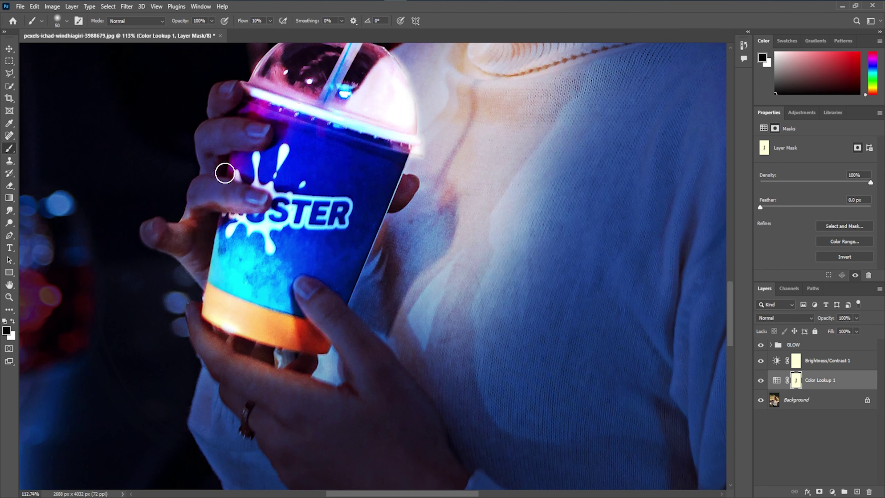
{"action": "mouse_move", "coordinate": [225, 173]}
{"action": "left_mouse_down"}
{"action": "mouse_move", "coordinate": [259, 142]}
{"action": "mouse_move", "coordinate": [210, 163]}
{"action": "mouse_move", "coordinate": [267, 214]}
{"action": "mouse_move", "coordinate": [263, 223]}
{"action": "left_mouse_up"}
Restore warm light on the cup's top rim and the lower cup and hand area.
{"action": "scroll", "coordinate": [217, 170], "scroll_direction": "up", "scroll_amount": 5}
{"action": "scroll", "coordinate": [244, 230], "scroll_direction": "down", "scroll_amount": 3}
{"action": "left_click_drag", "start_coordinate": [158, 263], "coordinate": [202, 310]}
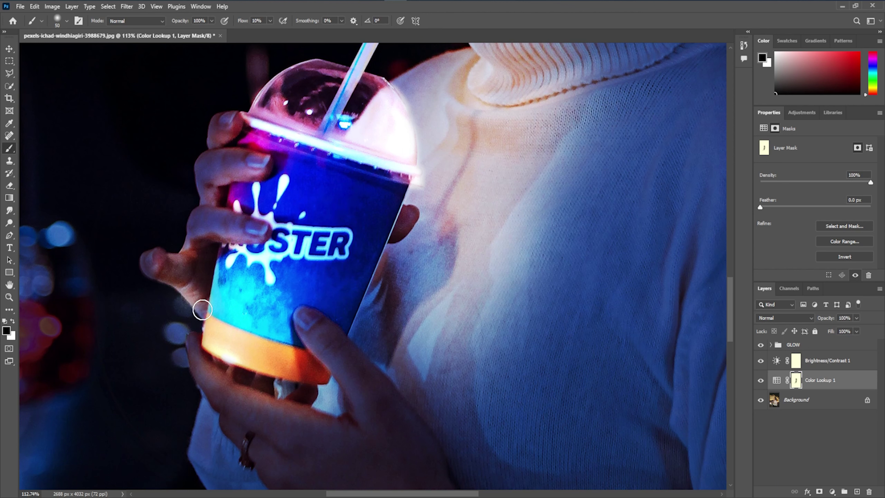
{"action": "mouse_move", "coordinate": [203, 342]}
{"action": "left_mouse_down"}
{"action": "mouse_move", "coordinate": [200, 368]}
{"action": "mouse_move", "coordinate": [342, 419]}
{"action": "mouse_move", "coordinate": [221, 368]}
{"action": "left_mouse_up"}
{"action": "key", "text": "ctrl+0"}
{"action": "scroll", "coordinate": [280, 318], "scroll_direction": "up", "scroll_amount": 5}
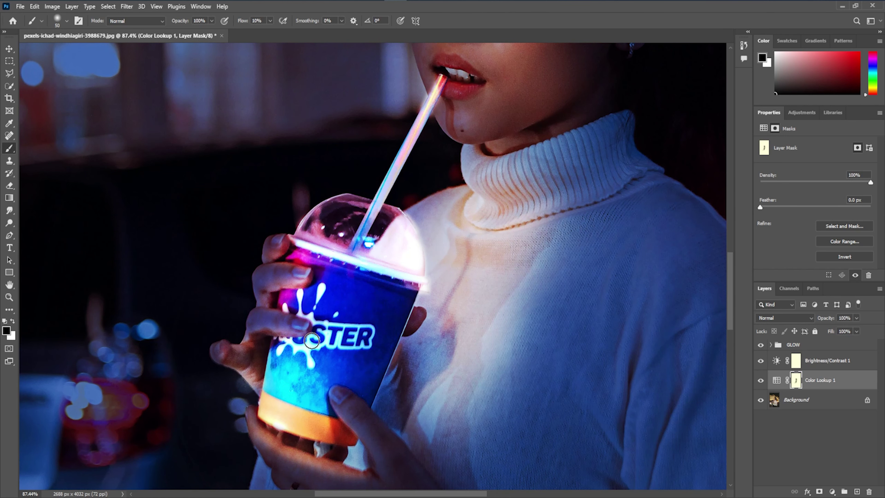
Lighten the turtleneck and warm the face around nose and eyes with a 400 brush.
{"action": "key", "text": "ctrl+0"}
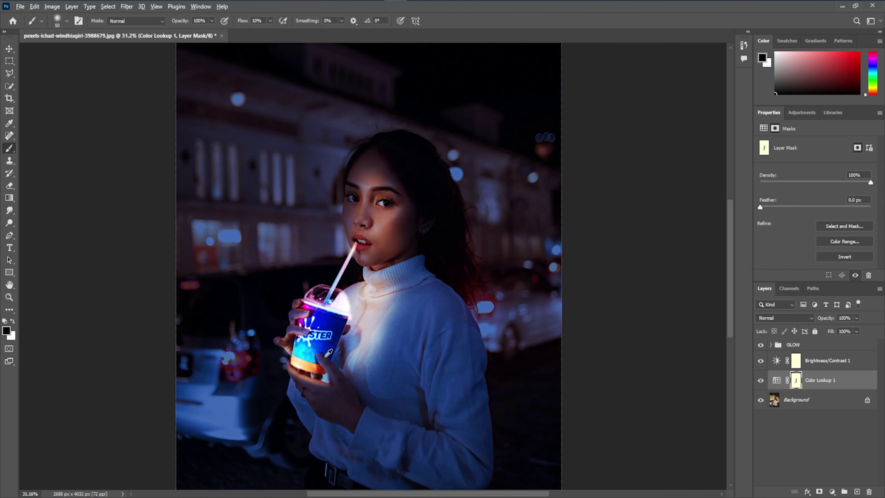
{"action": "scroll", "coordinate": [373, 291], "scroll_direction": "up", "scroll_amount": 6}
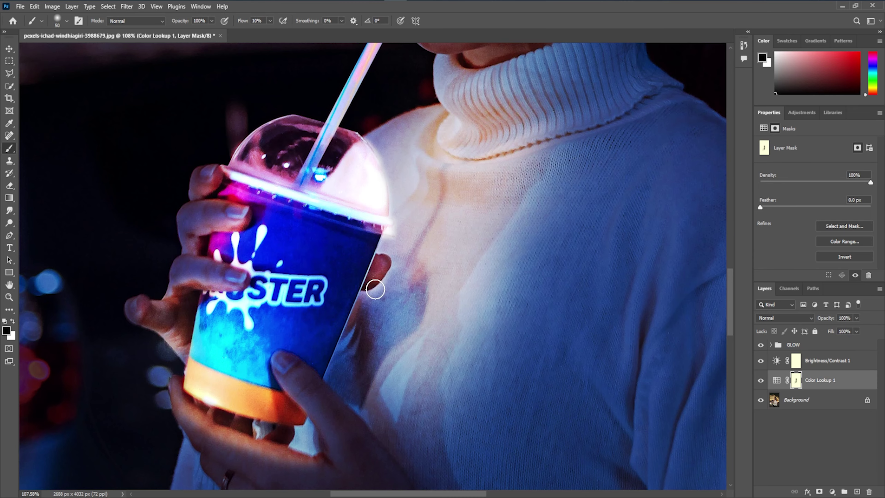
{"action": "scroll", "coordinate": [414, 328], "scroll_direction": "down", "scroll_amount": 5}
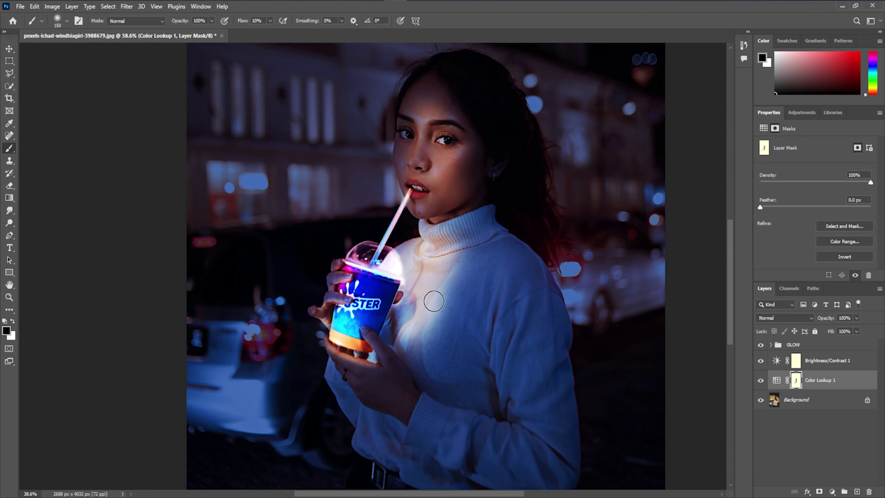
{"action": "left_click_drag", "start_coordinate": [434, 300], "coordinate": [454, 231]}
{"action": "key", "text": "bracketright"}
{"action": "key", "text": "bracketright"}
{"action": "key", "text": "bracketright"}
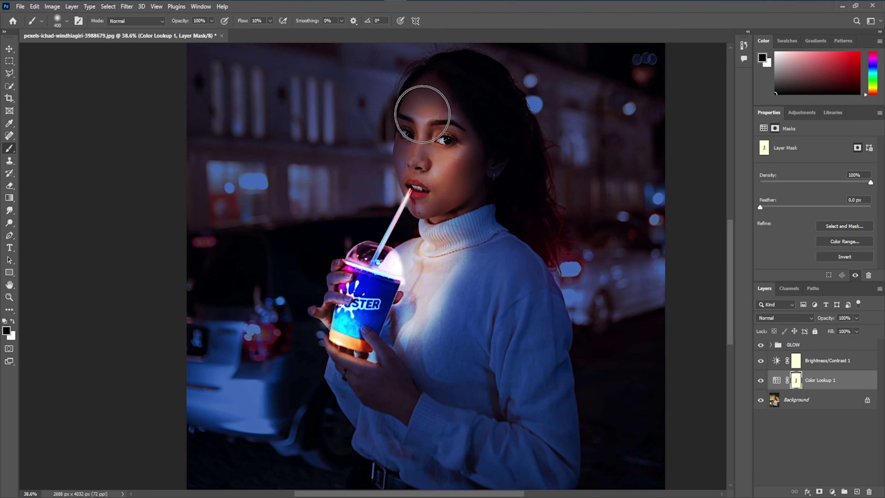
{"action": "scroll", "coordinate": [429, 147], "scroll_direction": "up", "scroll_amount": 3}
{"action": "mouse_move", "coordinate": [393, 143]}
{"action": "left_mouse_down"}
{"action": "mouse_move", "coordinate": [405, 158]}
{"action": "mouse_move", "coordinate": [376, 94]}
{"action": "mouse_move", "coordinate": [484, 170]}
{"action": "mouse_move", "coordinate": [405, 253]}
{"action": "left_mouse_up"}
Warm the right cheek down toward the chin with a 300 brush.
{"action": "key", "text": "bracketleft"}
{"action": "key", "text": "bracketleft"}
{"action": "scroll", "coordinate": [453, 348], "scroll_direction": "down", "scroll_amount": 3}
{"action": "key", "text": "bracketright"}
{"action": "key", "text": "bracketright"}
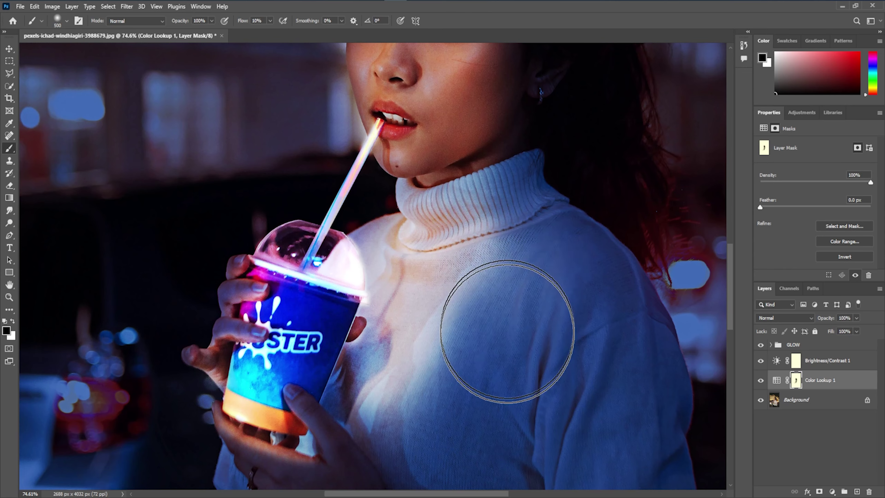
{"action": "key", "text": "bracketright"}
{"action": "scroll", "coordinate": [477, 377], "scroll_direction": "down", "scroll_amount": 2}
{"action": "scroll", "coordinate": [481, 349], "scroll_direction": "up", "scroll_amount": 2}
{"action": "scroll", "coordinate": [489, 269], "scroll_direction": "up", "scroll_amount": 1}
{"action": "scroll", "coordinate": [453, 313], "scroll_direction": "up", "scroll_amount": 4}
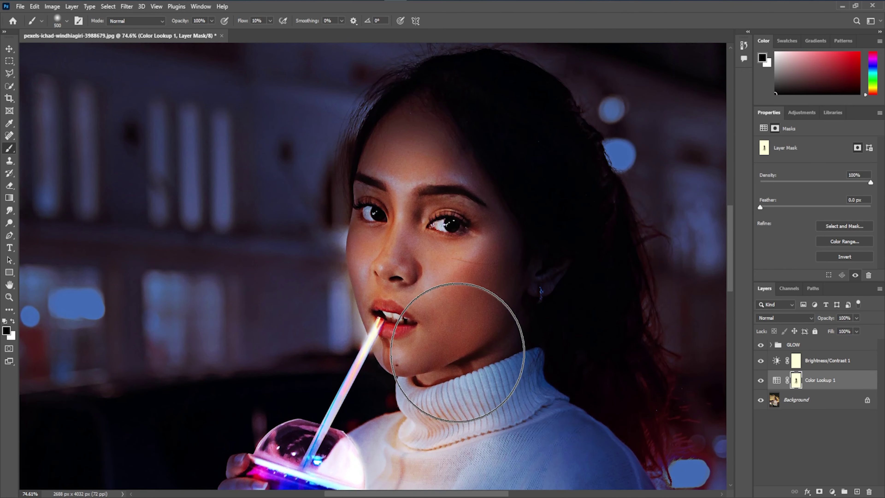
{"action": "key", "text": "bracketleft"}
{"action": "key", "text": "bracketleft"}
{"action": "scroll", "coordinate": [401, 227], "scroll_direction": "up", "scroll_amount": 1}
{"action": "mouse_move", "coordinate": [382, 287]}
{"action": "left_mouse_down"}
{"action": "mouse_move", "coordinate": [482, 336]}
{"action": "mouse_move", "coordinate": [464, 375]}
{"action": "left_mouse_up"}
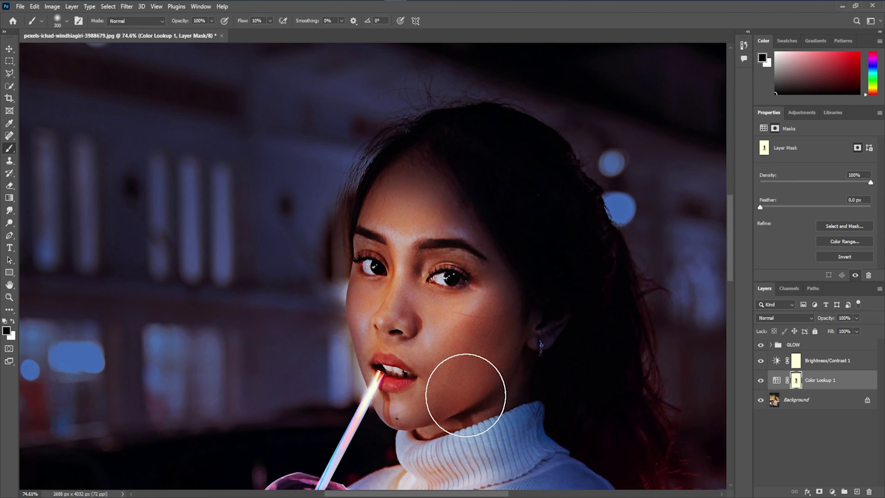
Switch to white with a 70 brush to restore the blue grade beside the lips.
{"action": "scroll", "coordinate": [414, 372], "scroll_direction": "up", "scroll_amount": 2}
{"action": "scroll", "coordinate": [401, 349], "scroll_direction": "up", "scroll_amount": 3}
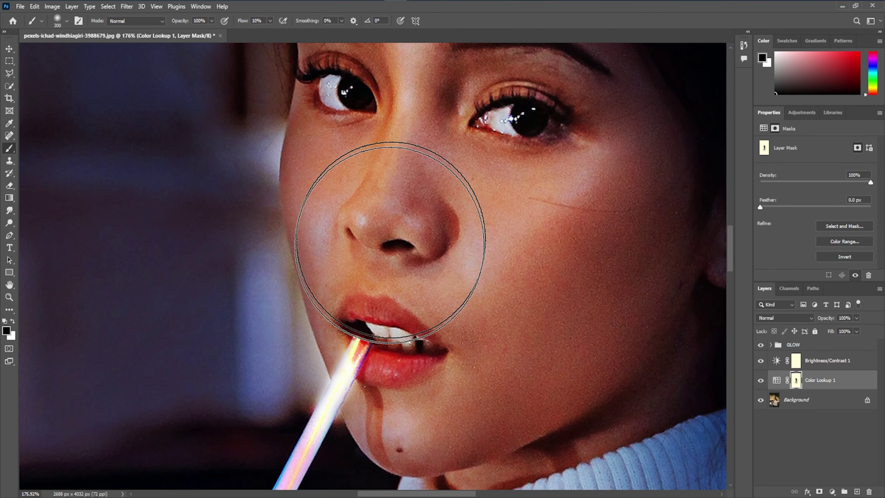
{"action": "key", "text": "bracketleft"}
{"action": "key", "text": "bracketleft"}
{"action": "key", "text": "bracketleft"}
{"action": "key", "text": "bracketleft"}
{"action": "key", "text": "bracketleft"}
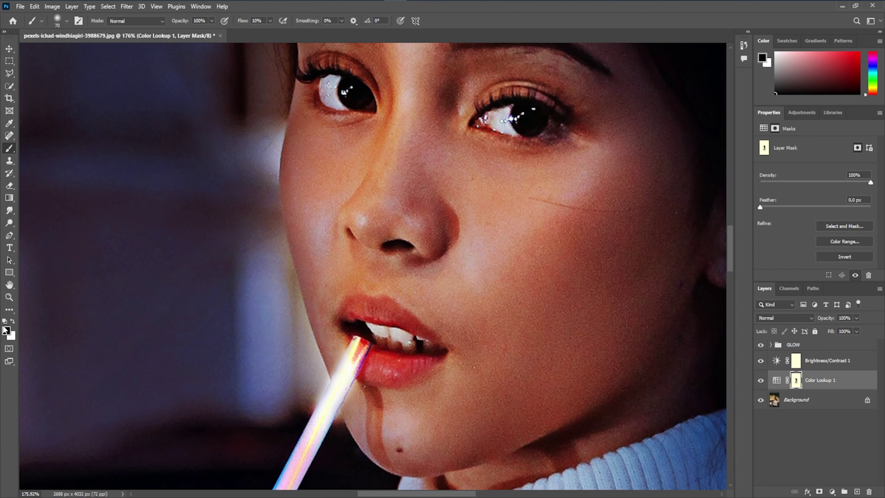
{"action": "left_click", "coordinate": [13, 320]}
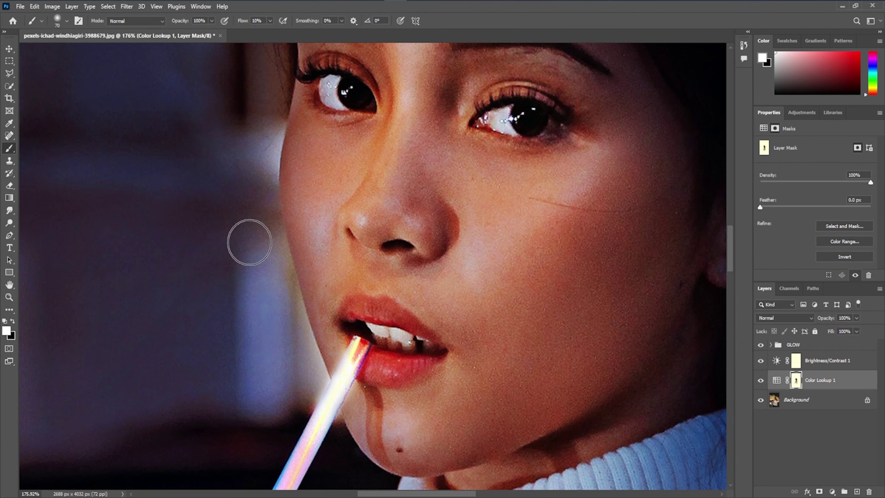
{"action": "scroll", "coordinate": [374, 389], "scroll_direction": "down", "scroll_amount": 3}
{"action": "scroll", "coordinate": [335, 362], "scroll_direction": "up", "scroll_amount": 4}
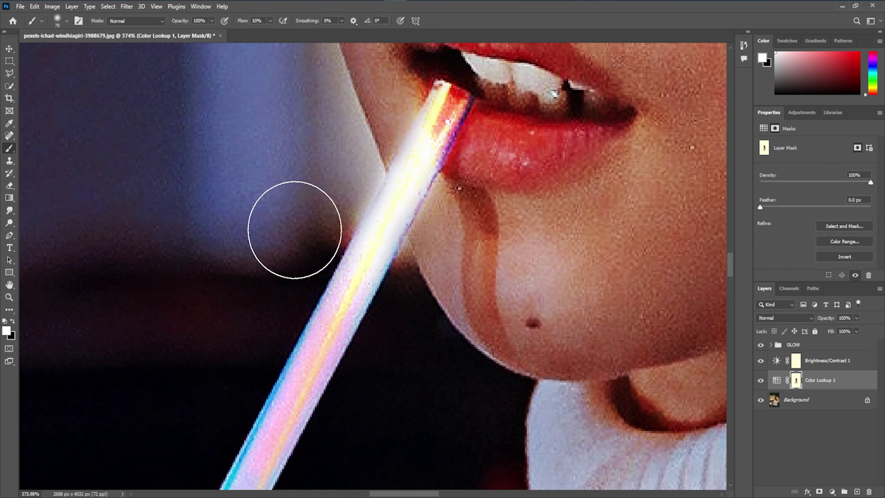
{"action": "scroll", "coordinate": [279, 226], "scroll_direction": "up", "scroll_amount": 2}
{"action": "scroll", "coordinate": [311, 216], "scroll_direction": "down", "scroll_amount": 5}
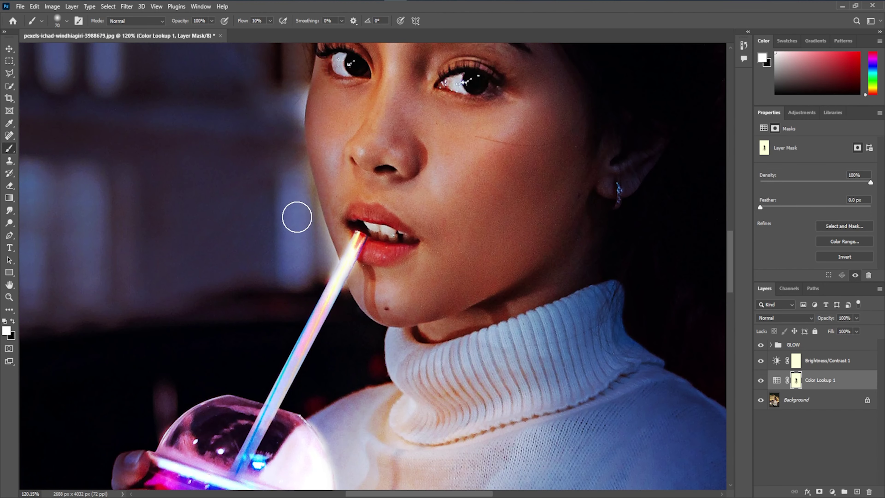
{"action": "scroll", "coordinate": [264, 318], "scroll_direction": "up", "scroll_amount": 2}
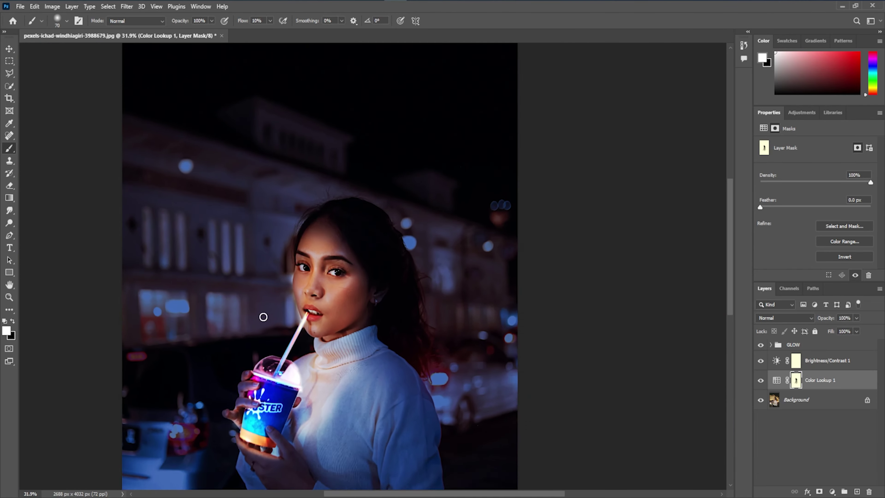
{"action": "scroll", "coordinate": [269, 314], "scroll_direction": "up", "scroll_amount": 2}
{"action": "scroll", "coordinate": [271, 311], "scroll_direction": "up", "scroll_amount": 2}
Paint black with a 300 px brush on the Color Lookup mask to brighten the sweater's chest.
{"action": "left_click", "coordinate": [13, 324]}
{"action": "scroll", "coordinate": [369, 331], "scroll_direction": "down", "scroll_amount": 3}
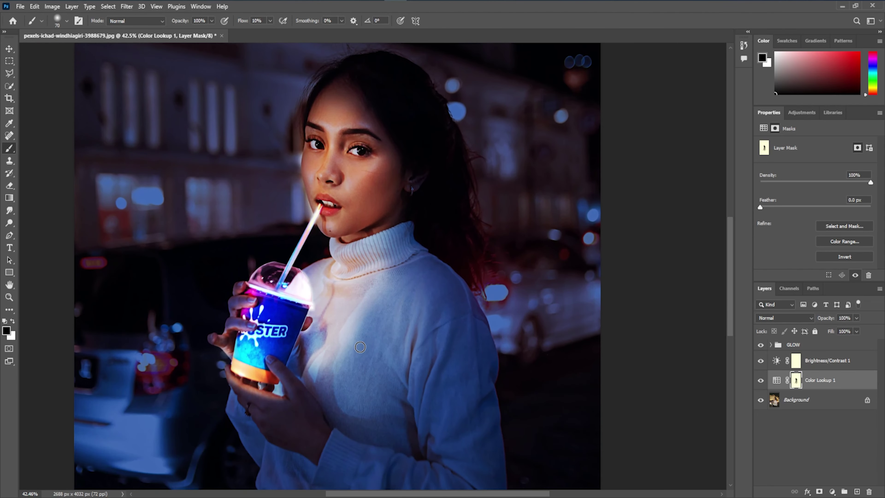
{"action": "key", "text": "bracketright"}
{"action": "key", "text": "bracketright"}
{"action": "key", "text": "bracketright"}
{"action": "mouse_move", "coordinate": [324, 376]}
{"action": "left_mouse_down"}
{"action": "mouse_move", "coordinate": [360, 267]}
{"action": "mouse_move", "coordinate": [336, 310]}
{"action": "left_mouse_up"}
Toggle Color Lookup and Brightness/Contrast 1 visibility to compare, then select the GLOW group.
{"action": "left_click", "coordinate": [761, 380]}
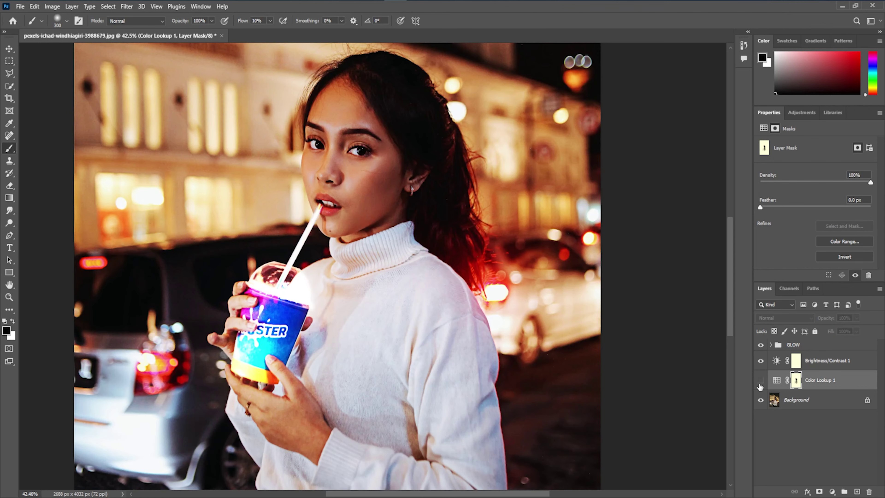
{"action": "left_click", "coordinate": [761, 381]}
{"action": "left_click", "coordinate": [761, 360]}
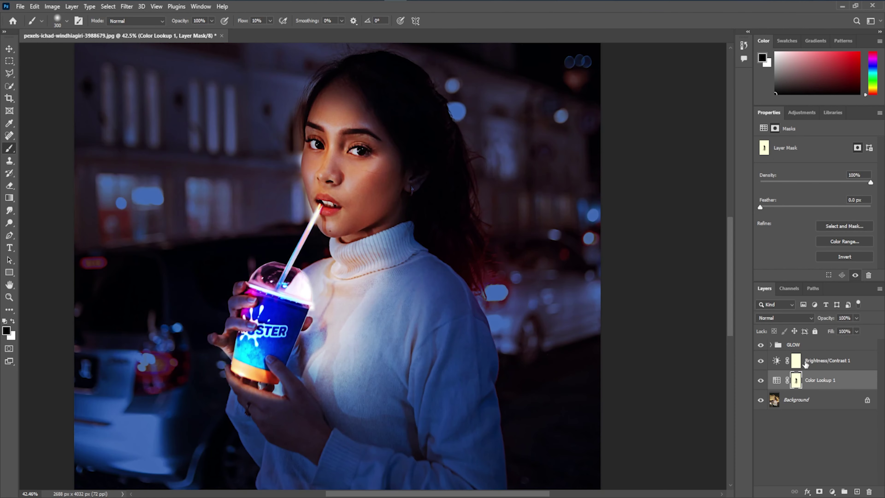
{"action": "scroll", "coordinate": [389, 320], "scroll_direction": "down", "scroll_amount": 3}
{"action": "scroll", "coordinate": [390, 319], "scroll_direction": "up", "scroll_amount": 1}
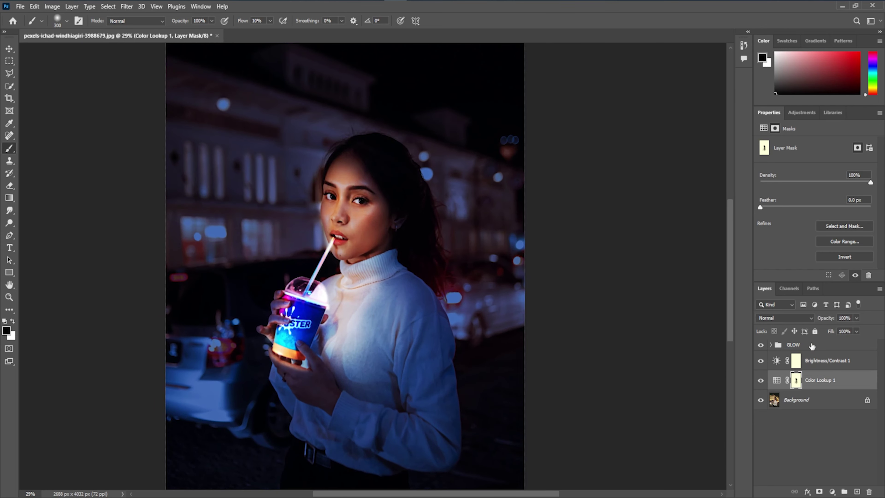
{"action": "left_click", "coordinate": [802, 349]}
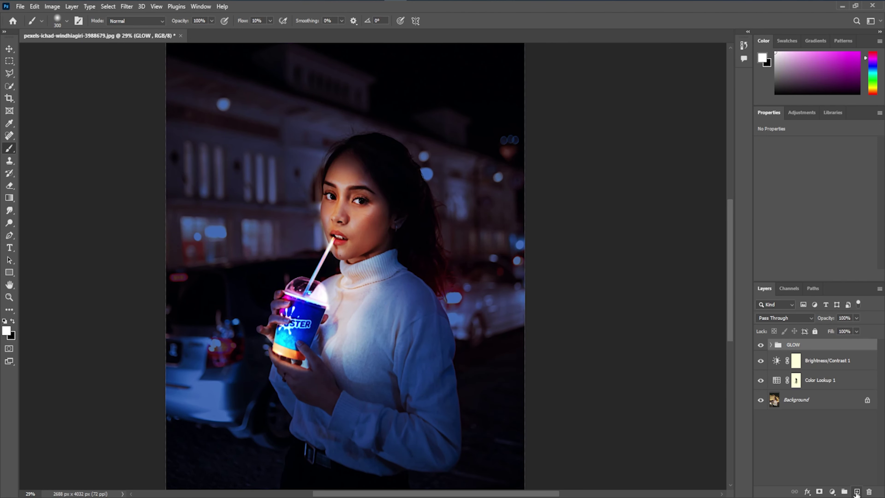
Add a new empty layer above the GLOW group and name it BRUSH.
{"action": "left_click", "coordinate": [857, 491]}
{"action": "double_click", "coordinate": [791, 348]}
{"action": "type", "text": "BRUSH"}
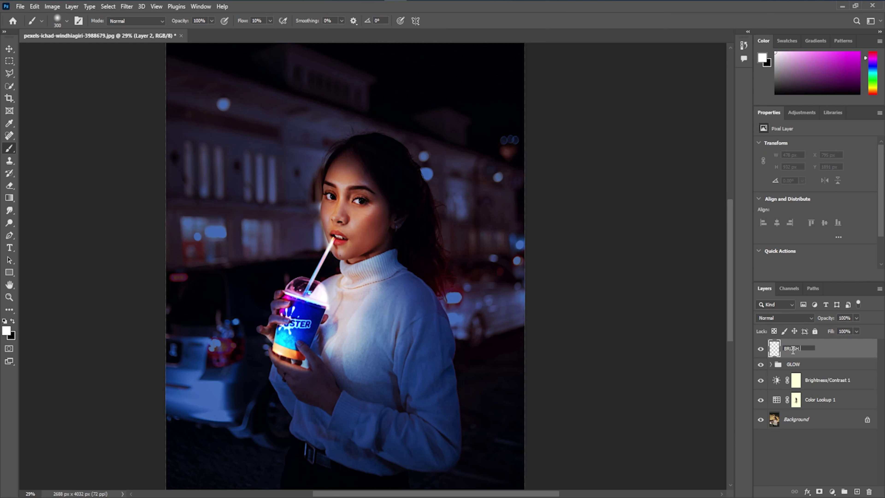
{"action": "key", "text": "Return"}
Give the BRUSH layer a cyan 70edff Outer Glow in Linear Dodge (Add) mode.
{"action": "right_click", "coordinate": [803, 346]}
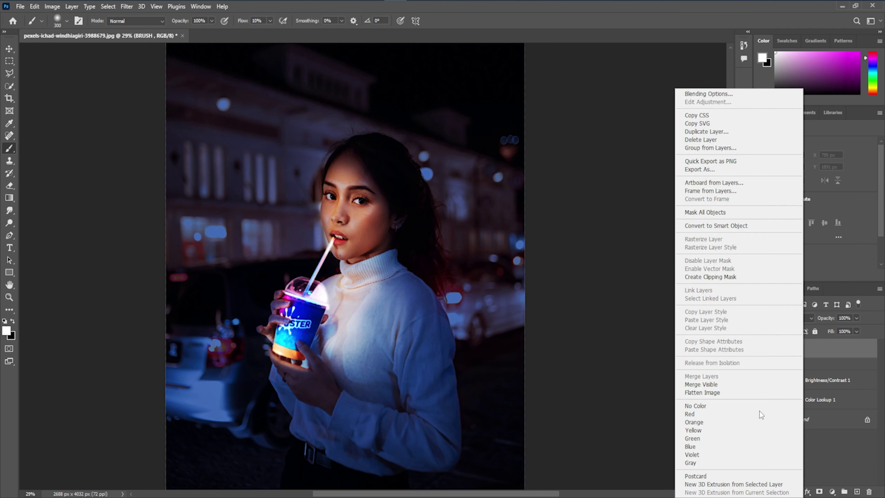
{"action": "left_click", "coordinate": [701, 93]}
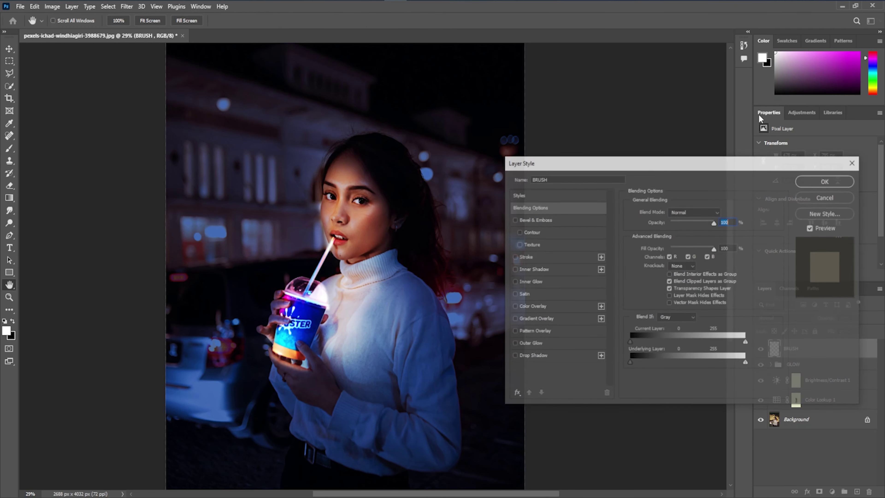
{"action": "left_click", "coordinate": [530, 344]}
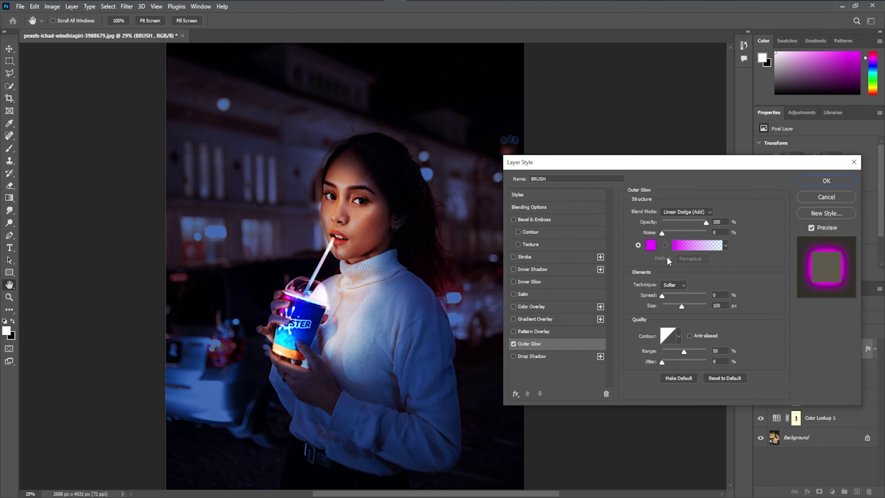
{"action": "left_click", "coordinate": [650, 245]}
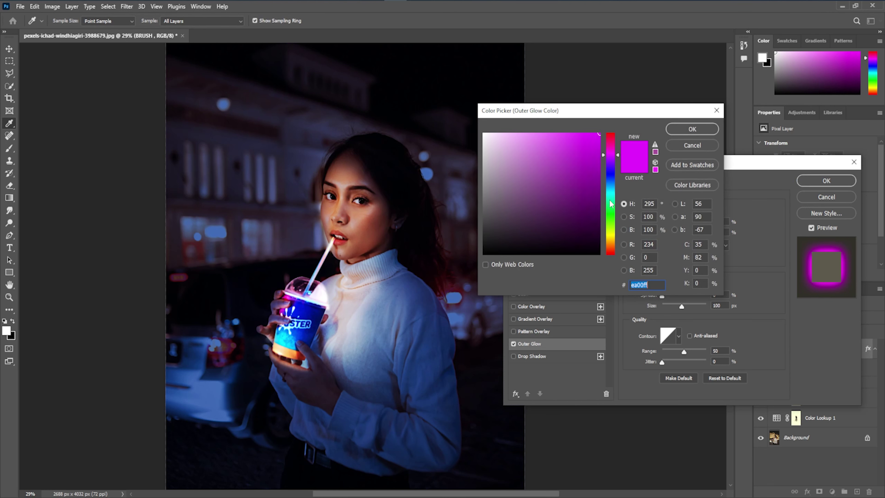
{"action": "left_click", "coordinate": [610, 192]}
{"action": "left_click", "coordinate": [549, 133]}
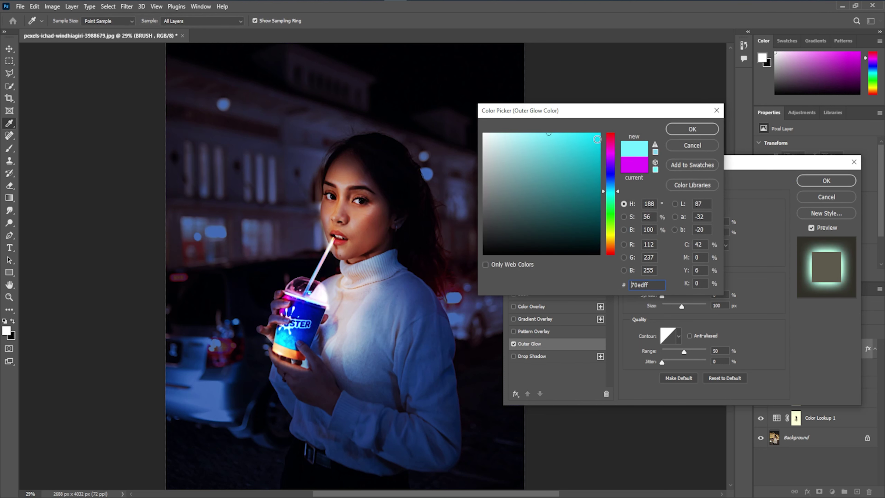
{"action": "left_click", "coordinate": [690, 129]}
{"action": "left_click", "coordinate": [686, 212]}
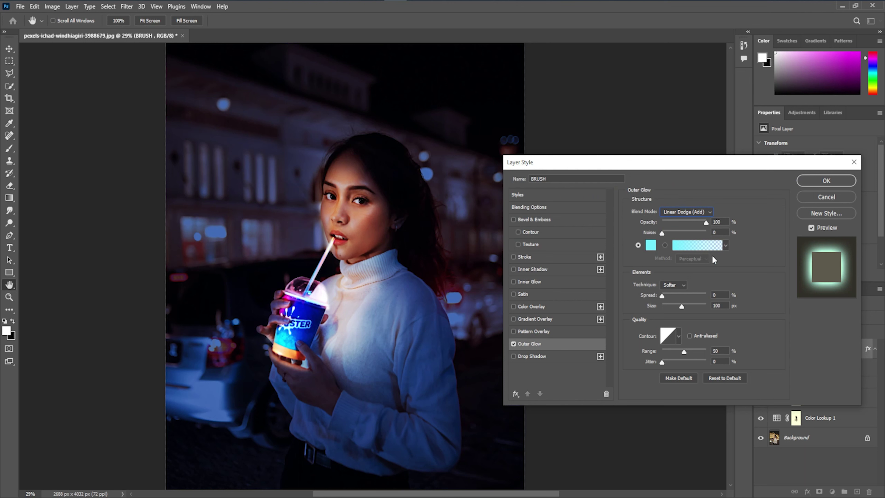
{"action": "left_click", "coordinate": [826, 181]}
{"action": "key", "text": "b"}
{"action": "scroll", "coordinate": [364, 326], "scroll_direction": "down", "scroll_amount": 5}
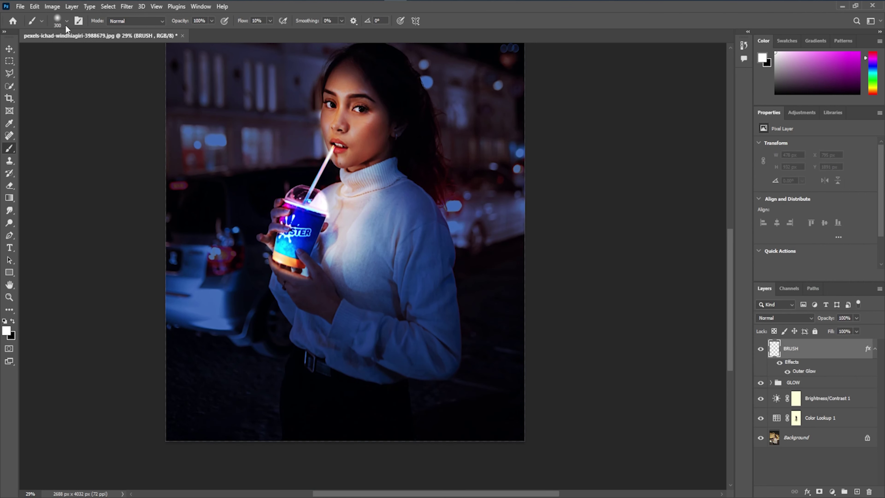
Set the brush Flow to 100% and Size to 20 px.
{"action": "left_click", "coordinate": [270, 20]}
{"action": "left_click_drag", "start_coordinate": [273, 32], "coordinate": [311, 31]}
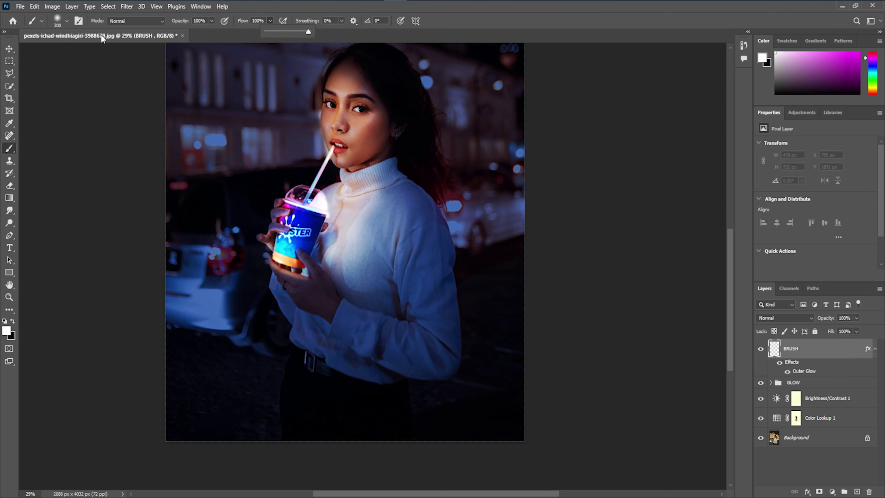
{"action": "left_click", "coordinate": [66, 21]}
{"action": "type", "text": "36"}
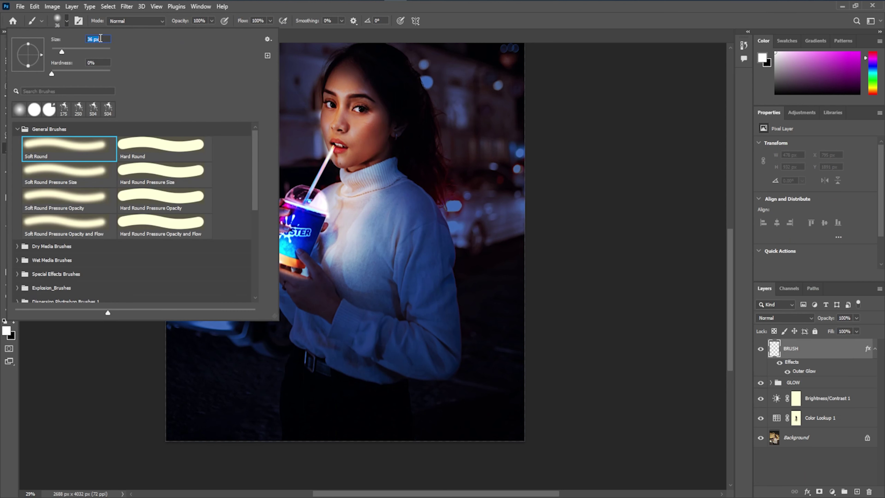
{"action": "type", "text": "20"}
{"action": "key", "text": "Return"}
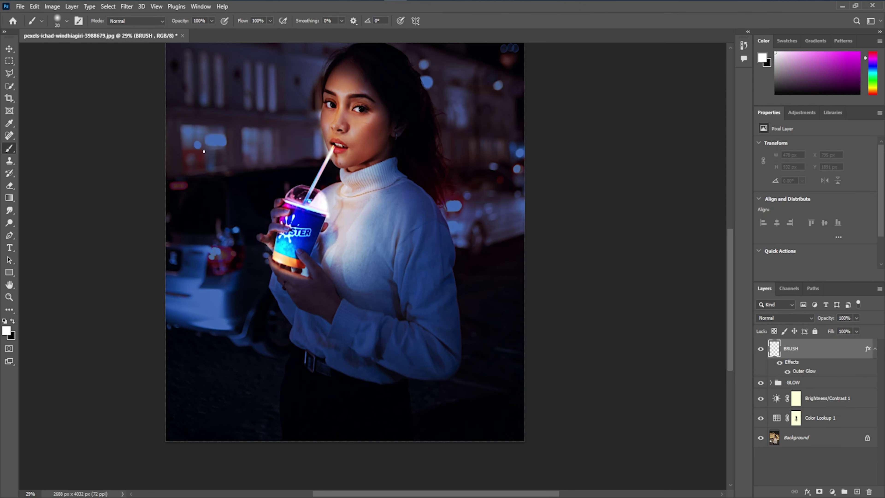
Paint a glowing line down the sweater's left edge, along its bottom and up the right side.
{"action": "scroll", "coordinate": [174, 340], "scroll_direction": "up", "scroll_amount": 1}
{"action": "scroll", "coordinate": [231, 332], "scroll_direction": "up", "scroll_amount": 5}
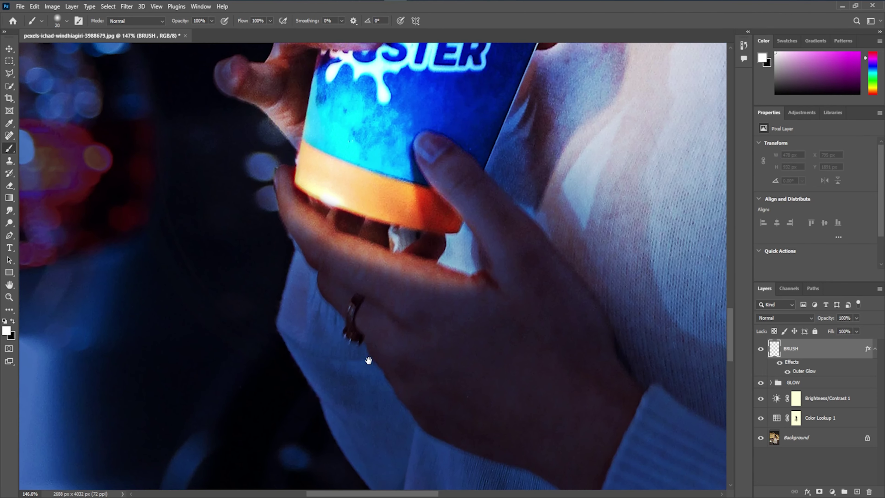
{"action": "left_click_drag", "start_coordinate": [368, 362], "coordinate": [280, 204]}
{"action": "scroll", "coordinate": [280, 204], "scroll_direction": "down", "scroll_amount": 3}
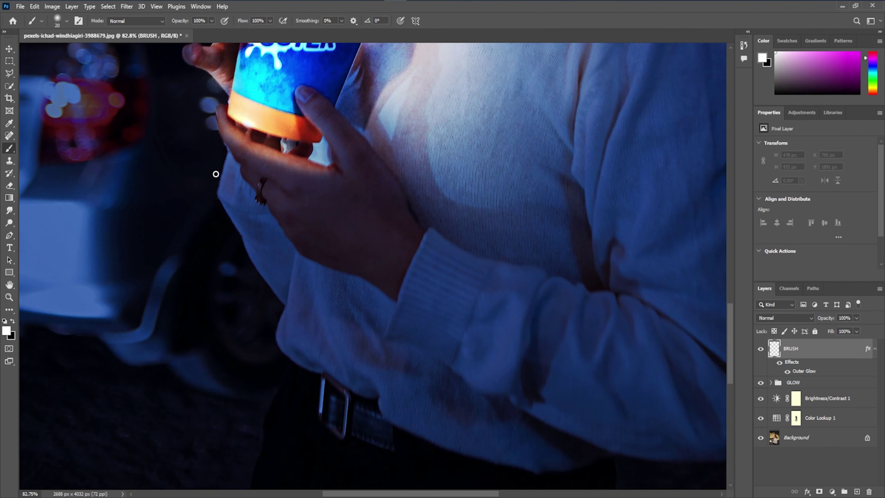
{"action": "mouse_move", "coordinate": [226, 149]}
{"action": "left_mouse_down"}
{"action": "mouse_move", "coordinate": [283, 303]}
{"action": "mouse_move", "coordinate": [544, 474]}
{"action": "mouse_move", "coordinate": [615, 459]}
{"action": "left_mouse_up"}
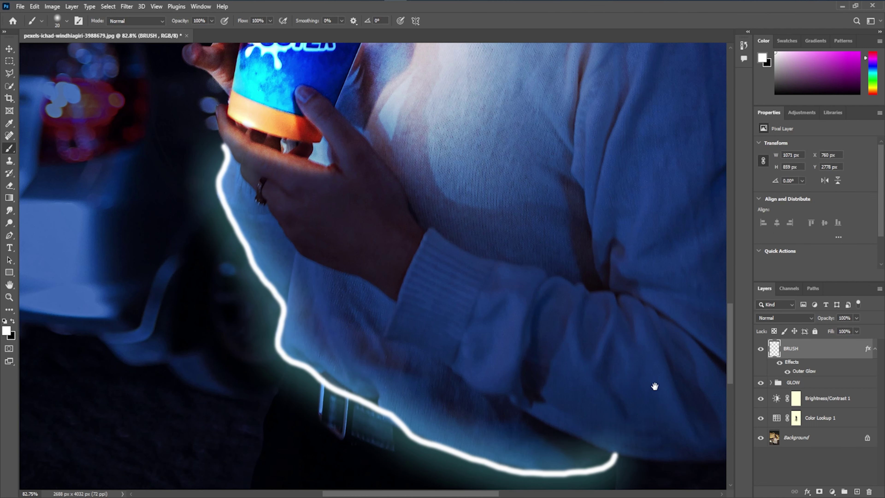
{"action": "left_click_drag", "start_coordinate": [654, 385], "coordinate": [323, 305]}
{"action": "mouse_move", "coordinate": [285, 378]}
{"action": "left_mouse_down"}
{"action": "mouse_move", "coordinate": [395, 382]}
{"action": "mouse_move", "coordinate": [435, 302]}
{"action": "mouse_move", "coordinate": [405, 59]}
{"action": "mouse_move", "coordinate": [402, 372]}
{"action": "mouse_move", "coordinate": [395, 265]}
{"action": "mouse_move", "coordinate": [345, 154]}
{"action": "mouse_move", "coordinate": [265, 95]}
{"action": "left_mouse_up"}
Trace the glowing outline up the neck and over the turtleneck collar, redoing the uneven stroke.
{"action": "left_click_drag", "start_coordinate": [334, 92], "coordinate": [420, 286]}
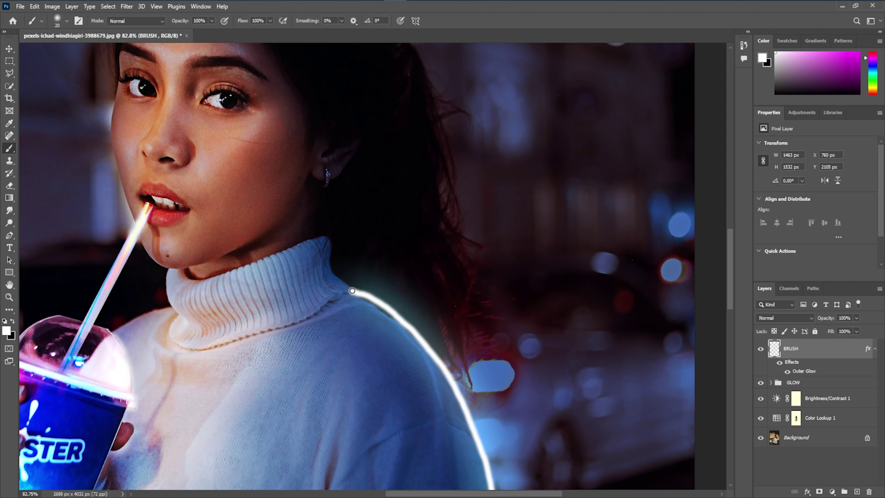
{"action": "mouse_move", "coordinate": [353, 291]}
{"action": "left_mouse_down"}
{"action": "mouse_move", "coordinate": [337, 275]}
{"action": "mouse_move", "coordinate": [324, 234]}
{"action": "mouse_move", "coordinate": [208, 279]}
{"action": "mouse_move", "coordinate": [170, 272]}
{"action": "left_mouse_up"}
{"action": "key", "text": "ctrl+z"}
{"action": "mouse_move", "coordinate": [351, 291]}
{"action": "left_mouse_down"}
{"action": "mouse_move", "coordinate": [326, 232]}
{"action": "mouse_move", "coordinate": [275, 259]}
{"action": "mouse_move", "coordinate": [177, 274]}
{"action": "left_mouse_up"}
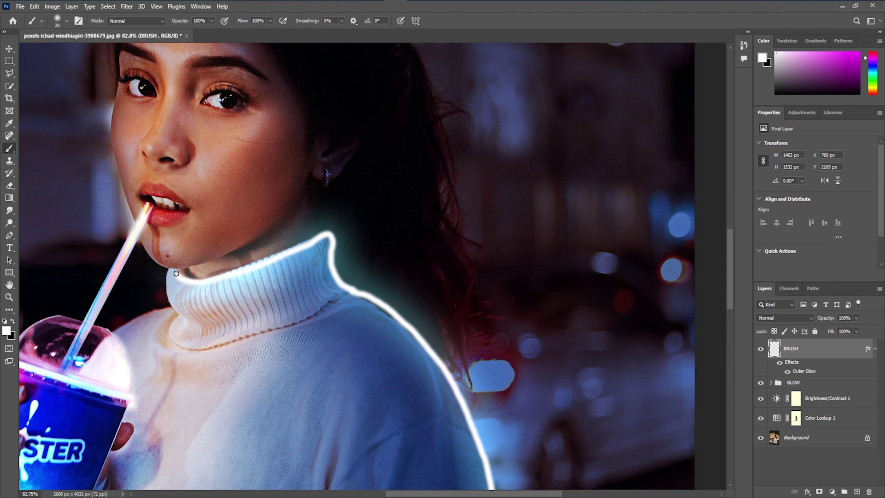
{"action": "scroll", "coordinate": [331, 331], "scroll_direction": "up", "scroll_amount": 3}
{"action": "scroll", "coordinate": [324, 300], "scroll_direction": "up", "scroll_amount": 3}
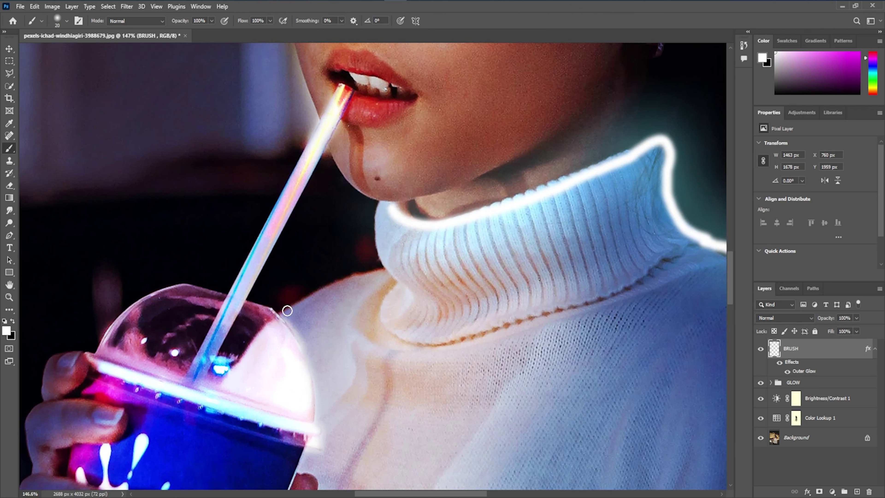
{"action": "mouse_move", "coordinate": [320, 286]}
{"action": "left_mouse_down"}
{"action": "mouse_move", "coordinate": [380, 272]}
{"action": "mouse_move", "coordinate": [389, 206]}
{"action": "left_mouse_up"}
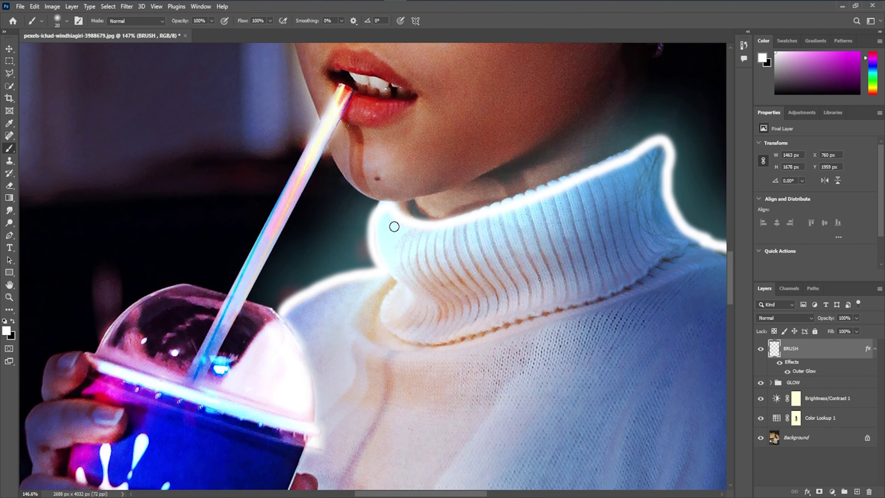
{"action": "scroll", "coordinate": [394, 227], "scroll_direction": "down", "scroll_amount": 10}
{"action": "scroll", "coordinate": [392, 232], "scroll_direction": "down", "scroll_amount": 5}
{"action": "scroll", "coordinate": [389, 237], "scroll_direction": "down", "scroll_amount": 1}
{"action": "scroll", "coordinate": [389, 240], "scroll_direction": "down", "scroll_amount": 1}
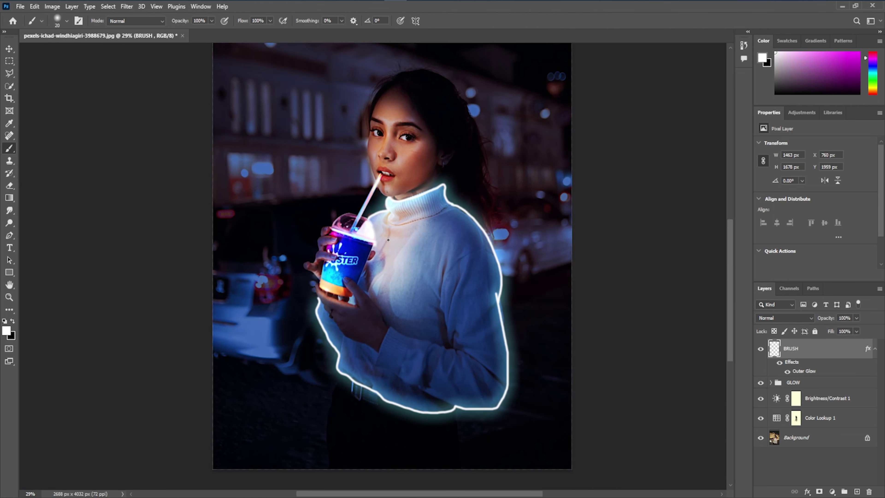
Set the brush size to 10 px in the Brush Preset Picker.
{"action": "left_click", "coordinate": [67, 22]}
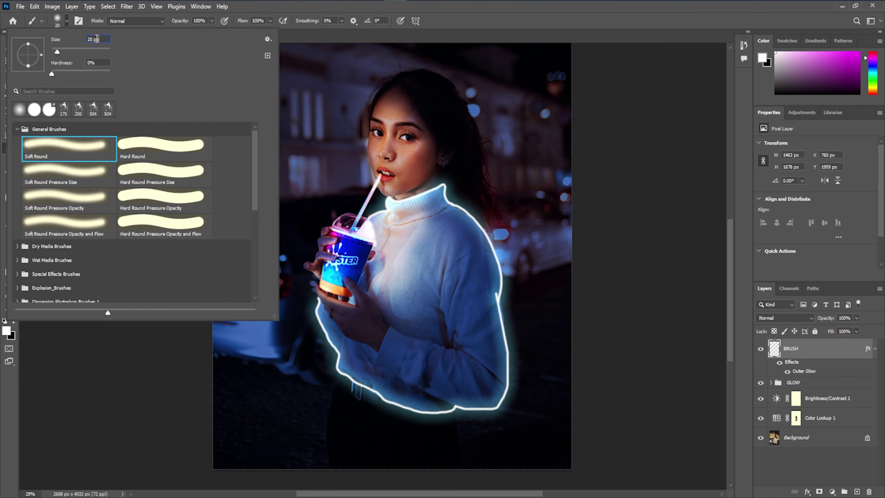
{"action": "type", "text": "10"}
{"action": "left_click", "coordinate": [78, 21]}
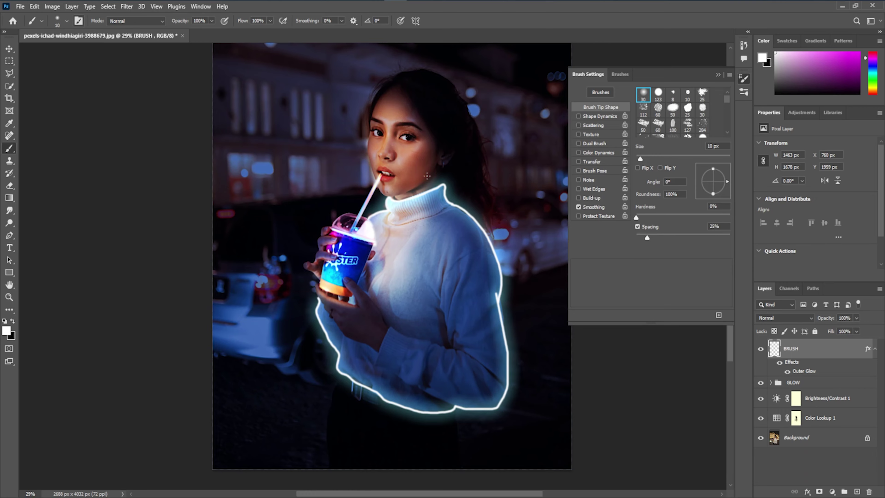
{"action": "scroll", "coordinate": [571, 324], "scroll_direction": "up", "scroll_amount": 6}
{"action": "left_click", "coordinate": [719, 75]}
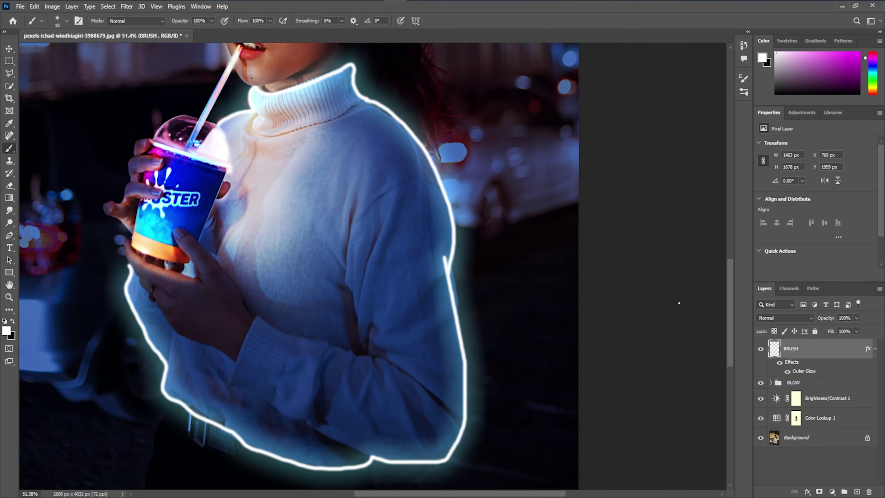
Paint glowing lines along the sleeve edge and the cuff's top edge up to the elbow notch.
{"action": "scroll", "coordinate": [257, 275], "scroll_direction": "up", "scroll_amount": 3}
{"action": "scroll", "coordinate": [256, 275], "scroll_direction": "up", "scroll_amount": 3}
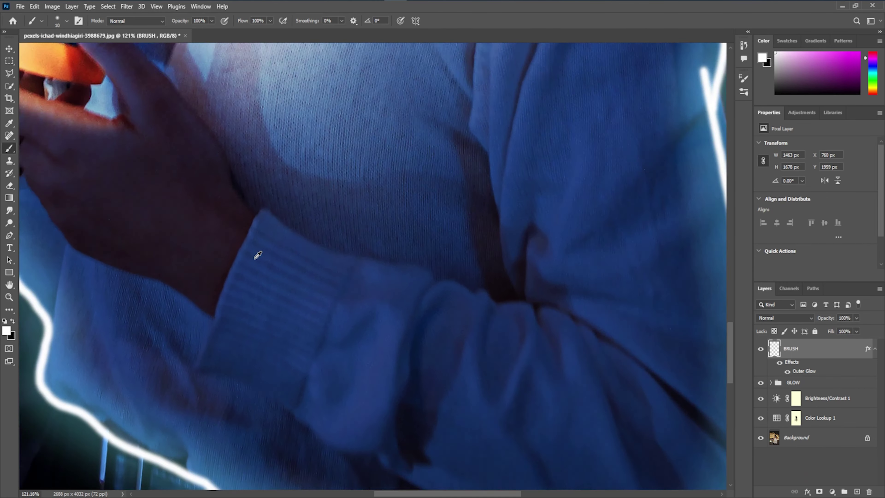
{"action": "scroll", "coordinate": [257, 253], "scroll_direction": "up", "scroll_amount": 2}
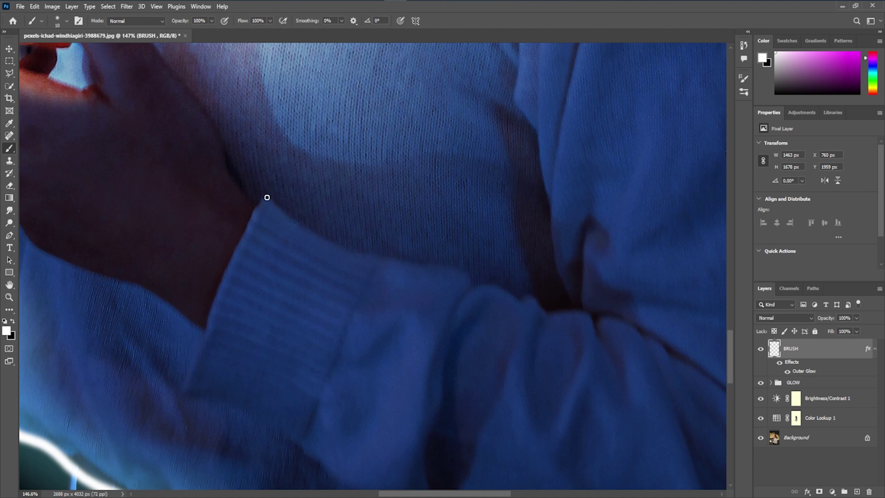
{"action": "mouse_move", "coordinate": [268, 197]}
{"action": "left_mouse_down"}
{"action": "mouse_move", "coordinate": [257, 418]}
{"action": "mouse_move", "coordinate": [301, 453]}
{"action": "mouse_move", "coordinate": [149, 194]}
{"action": "mouse_move", "coordinate": [267, 232]}
{"action": "mouse_move", "coordinate": [436, 317]}
{"action": "left_mouse_up"}
{"action": "scroll", "coordinate": [389, 179], "scroll_direction": "down", "scroll_amount": 2}
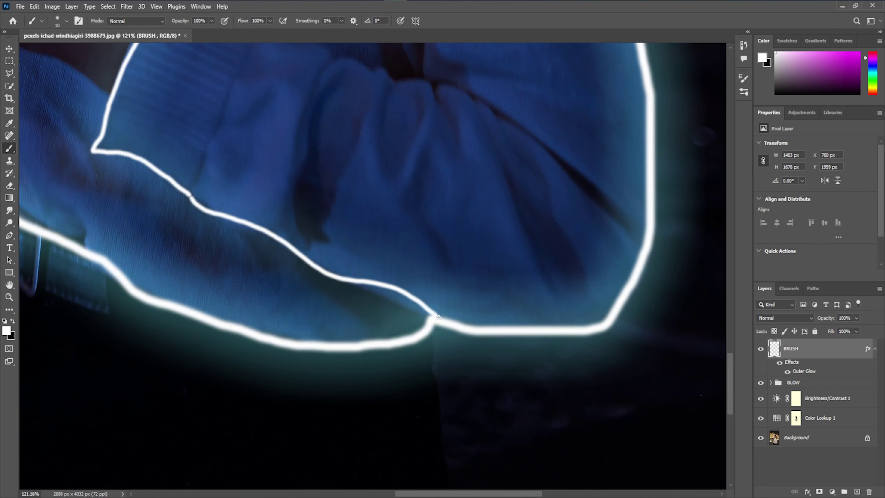
{"action": "scroll", "coordinate": [530, 357], "scroll_direction": "up", "scroll_amount": 5}
{"action": "scroll", "coordinate": [158, 248], "scroll_direction": "up", "scroll_amount": 1}
{"action": "left_click_drag", "start_coordinate": [134, 231], "coordinate": [286, 301]}
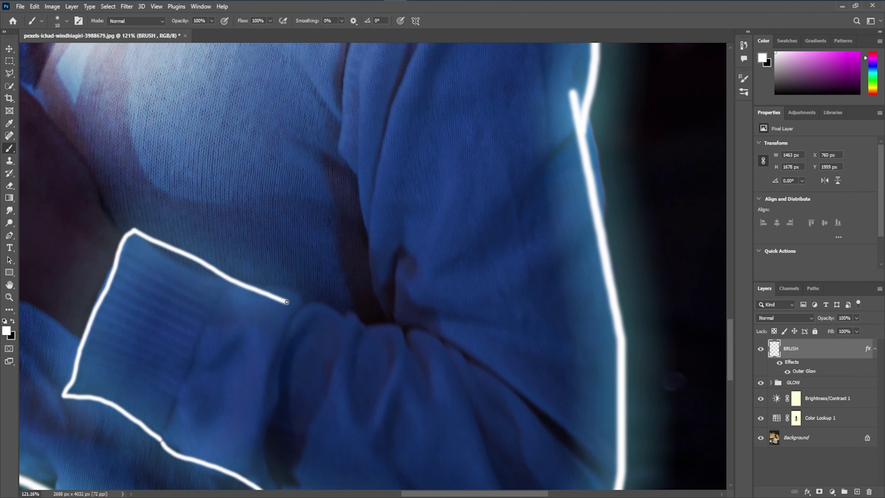
{"action": "key", "text": "ctrl+z"}
{"action": "mouse_move", "coordinate": [134, 231]}
{"action": "left_mouse_down"}
{"action": "mouse_move", "coordinate": [396, 327]}
{"action": "mouse_move", "coordinate": [380, 47]}
{"action": "left_mouse_up"}
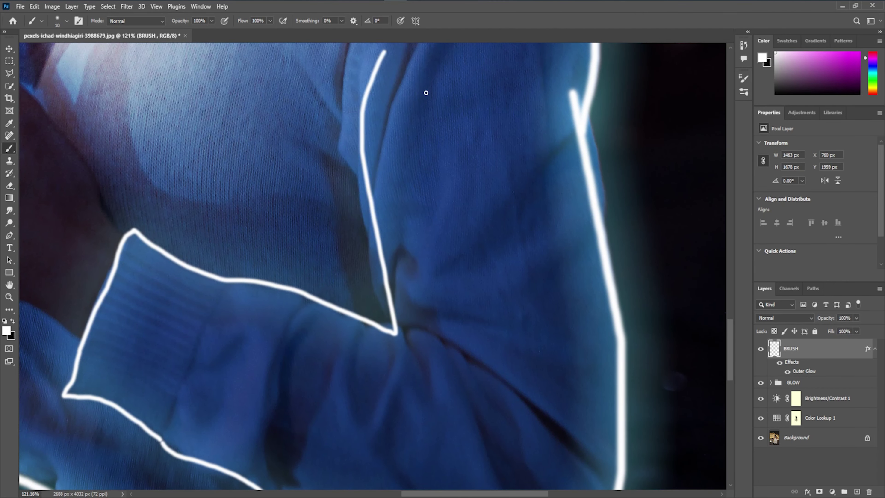
Add glowing fold lines on the upper sleeve, around the elbow crease and down the forearm.
{"action": "scroll", "coordinate": [331, 322], "scroll_direction": "up", "scroll_amount": 5}
{"action": "left_click_drag", "start_coordinate": [289, 276], "coordinate": [502, 174]}
{"action": "key", "text": "ctrl+z"}
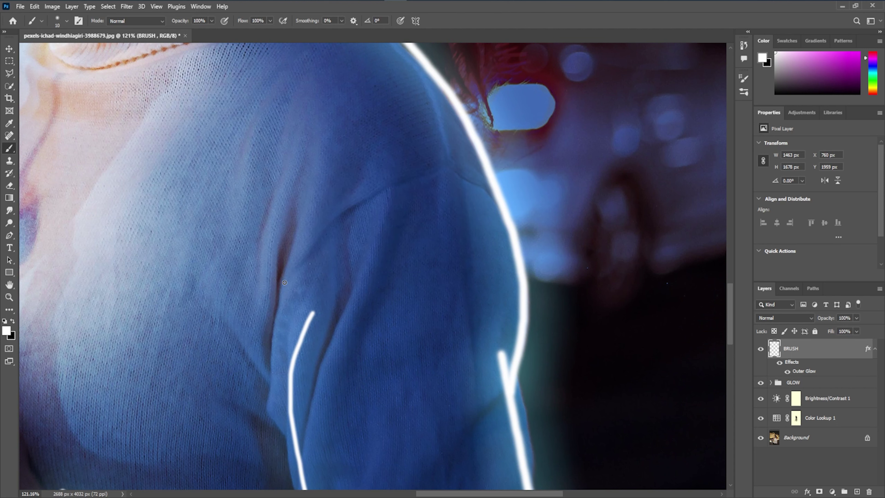
{"action": "mouse_move", "coordinate": [284, 282]}
{"action": "left_mouse_down"}
{"action": "mouse_move", "coordinate": [468, 181]}
{"action": "mouse_move", "coordinate": [491, 180]}
{"action": "mouse_move", "coordinate": [424, 58]}
{"action": "left_mouse_up"}
{"action": "scroll", "coordinate": [427, 61], "scroll_direction": "down", "scroll_amount": 5}
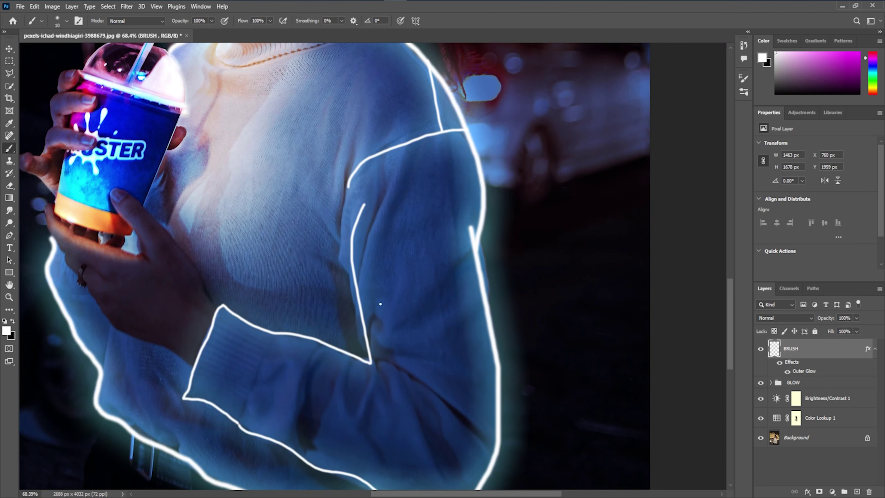
{"action": "left_click_drag", "start_coordinate": [376, 290], "coordinate": [423, 186]}
{"action": "left_click_drag", "start_coordinate": [397, 334], "coordinate": [474, 275]}
{"action": "scroll", "coordinate": [392, 265], "scroll_direction": "down", "scroll_amount": 3}
{"action": "mouse_move", "coordinate": [391, 262]}
{"action": "left_mouse_down"}
{"action": "mouse_move", "coordinate": [456, 356]}
{"action": "mouse_move", "coordinate": [371, 307]}
{"action": "left_mouse_up"}
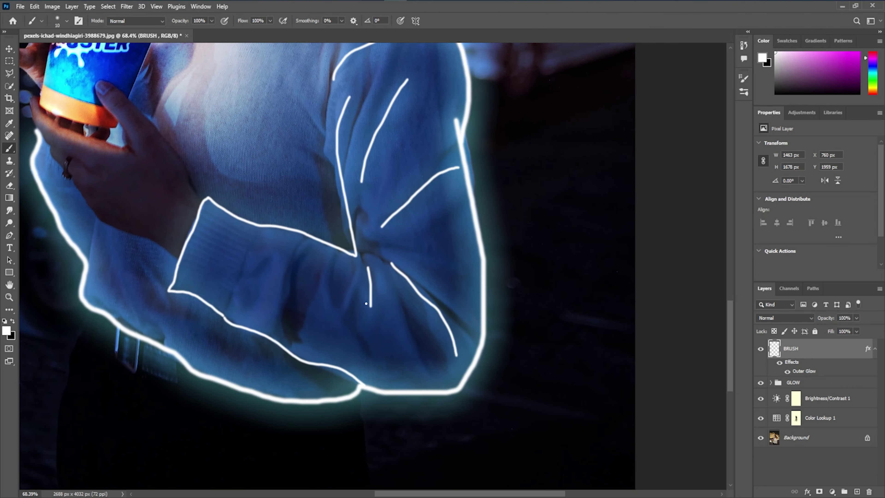
{"action": "left_click_drag", "start_coordinate": [336, 270], "coordinate": [389, 375]}
{"action": "left_click_drag", "start_coordinate": [307, 249], "coordinate": [297, 344]}
{"action": "scroll", "coordinate": [246, 271], "scroll_direction": "up", "scroll_amount": 3}
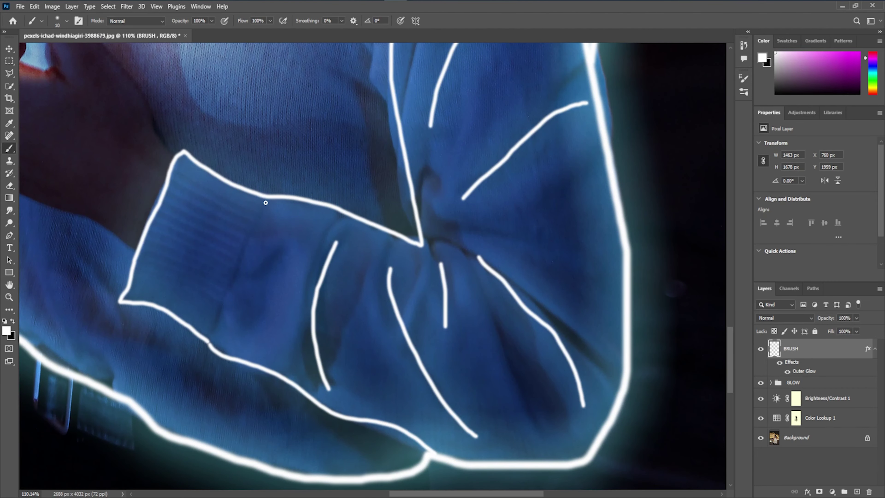
{"action": "left_click_drag", "start_coordinate": [265, 199], "coordinate": [207, 341]}
Paint seven parallel glowing ribbed stripes across the sleeve cuff.
{"action": "scroll", "coordinate": [135, 312], "scroll_direction": "up", "scroll_amount": 1}
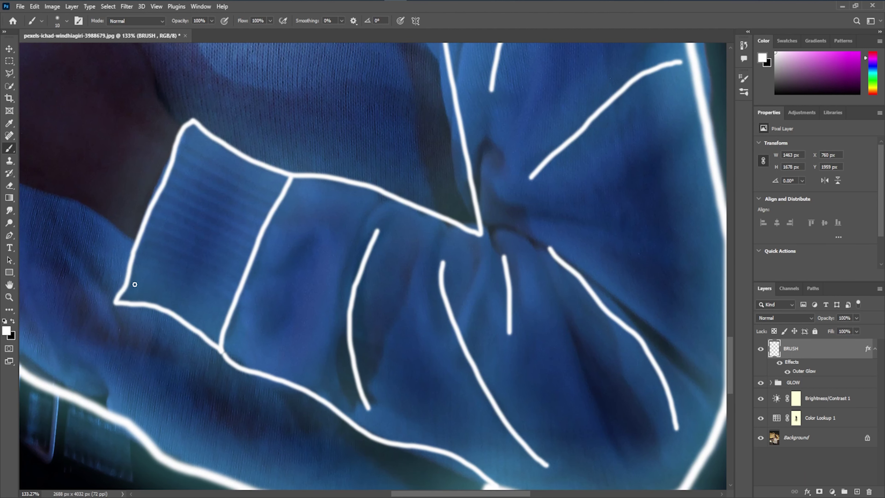
{"action": "left_click_drag", "start_coordinate": [133, 284], "coordinate": [219, 317]}
{"action": "left_click_drag", "start_coordinate": [139, 266], "coordinate": [227, 301]}
{"action": "left_click_drag", "start_coordinate": [146, 240], "coordinate": [240, 279]}
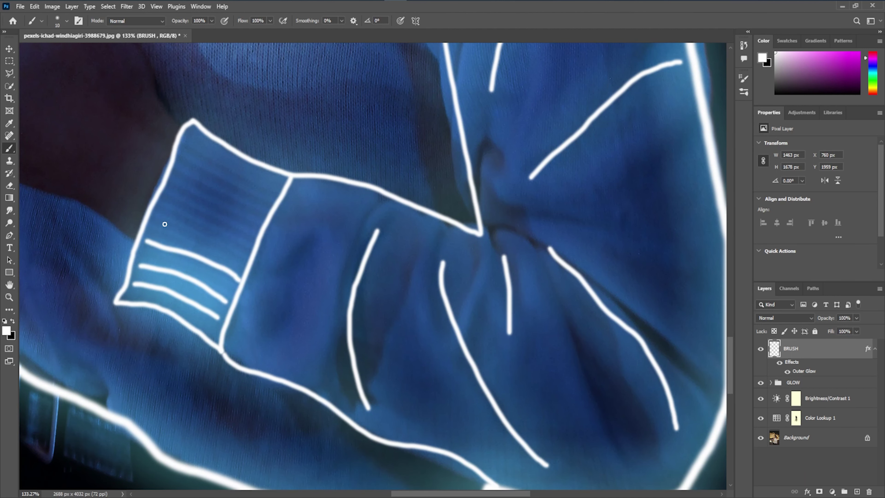
{"action": "left_click_drag", "start_coordinate": [157, 221], "coordinate": [245, 260]}
{"action": "left_click_drag", "start_coordinate": [167, 192], "coordinate": [252, 237]}
{"action": "left_click_drag", "start_coordinate": [178, 174], "coordinate": [256, 216]}
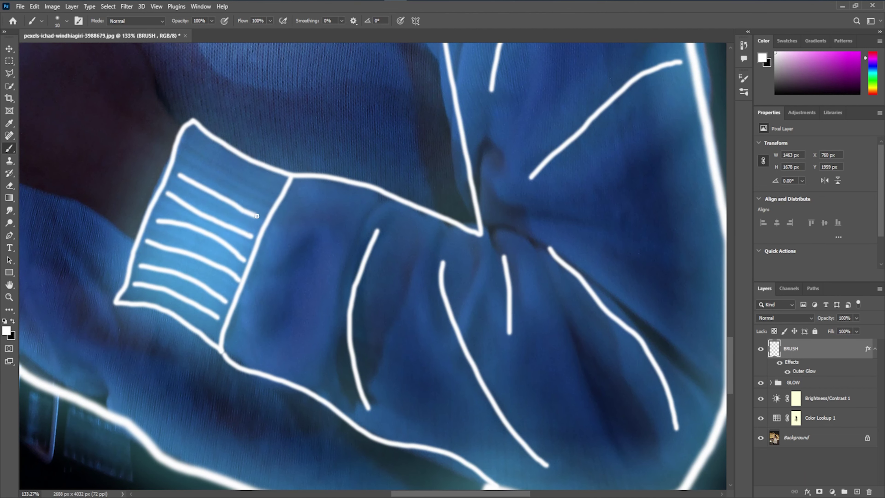
{"action": "left_click_drag", "start_coordinate": [188, 153], "coordinate": [269, 200]}
{"action": "scroll", "coordinate": [377, 240], "scroll_direction": "down", "scroll_amount": 5}
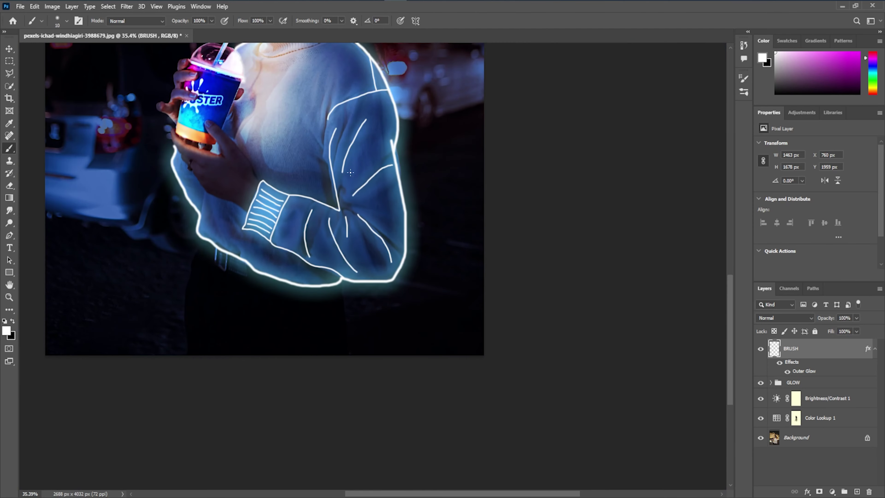
Paint glowing lines along the collar seam, its inner fold and each collar rib.
{"action": "scroll", "coordinate": [377, 240], "scroll_direction": "up", "scroll_amount": 6}
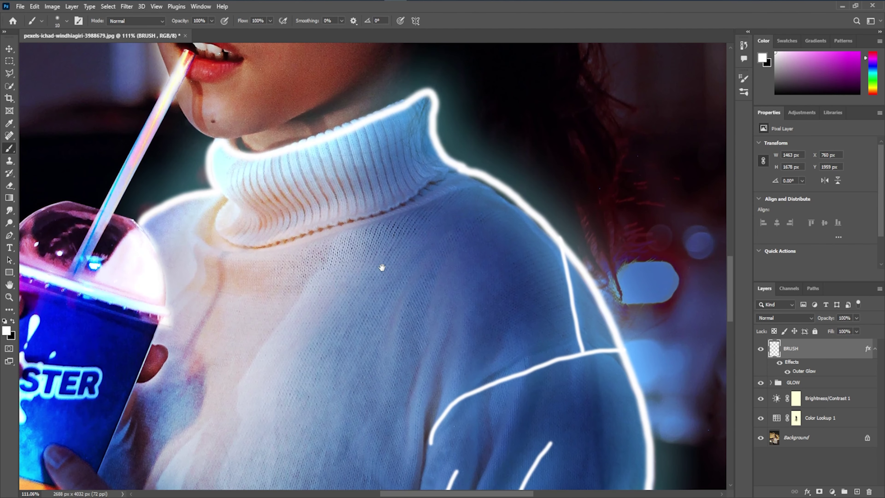
{"action": "left_click_drag", "start_coordinate": [458, 167], "coordinate": [216, 223]}
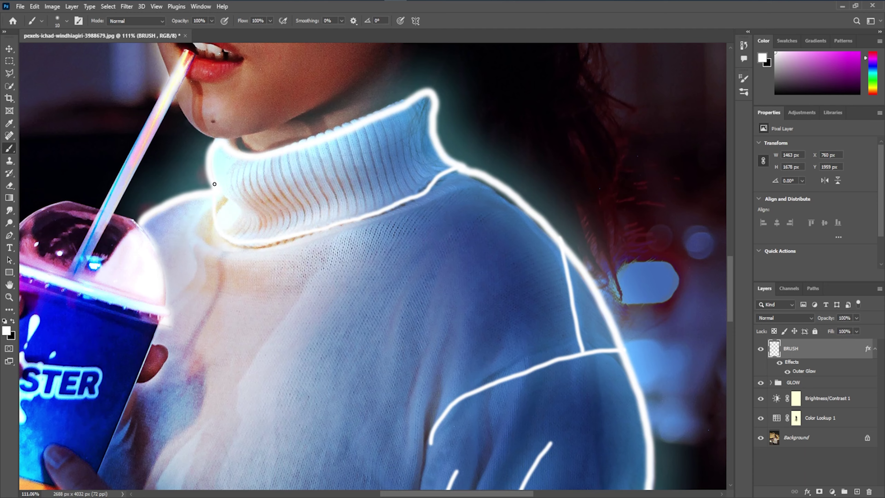
{"action": "scroll", "coordinate": [214, 185], "scroll_direction": "up", "scroll_amount": 3}
{"action": "left_click_drag", "start_coordinate": [208, 130], "coordinate": [230, 271]}
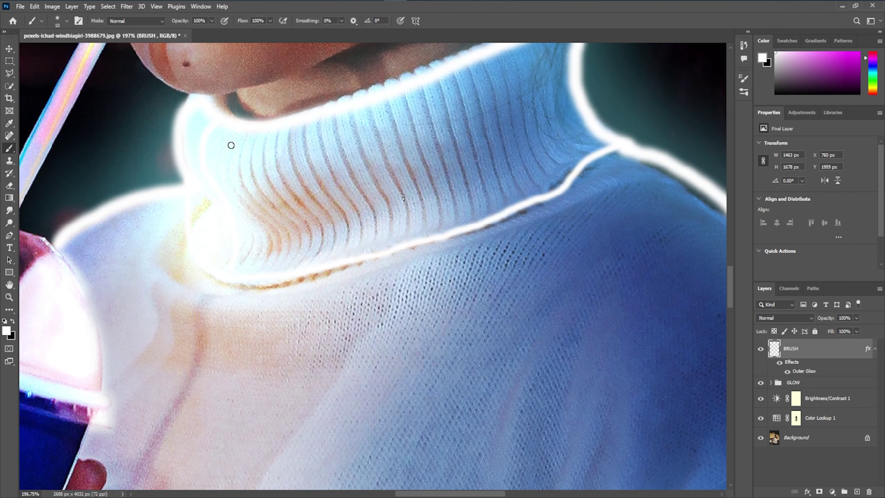
{"action": "mouse_move", "coordinate": [231, 145]}
{"action": "left_mouse_down"}
{"action": "mouse_move", "coordinate": [261, 277]}
{"action": "mouse_move", "coordinate": [289, 131]}
{"action": "mouse_move", "coordinate": [330, 264]}
{"action": "left_mouse_up"}
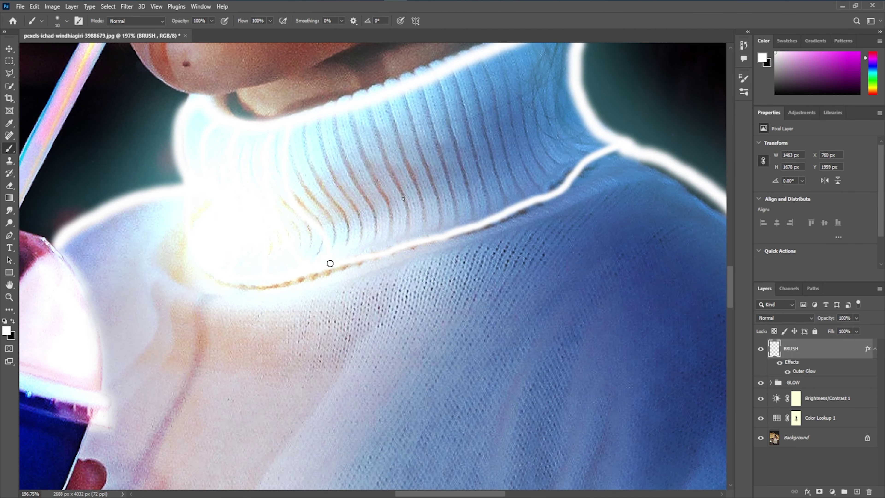
{"action": "mouse_move", "coordinate": [311, 148]}
{"action": "left_mouse_down"}
{"action": "mouse_move", "coordinate": [364, 126]}
{"action": "mouse_move", "coordinate": [395, 224]}
{"action": "left_mouse_up"}
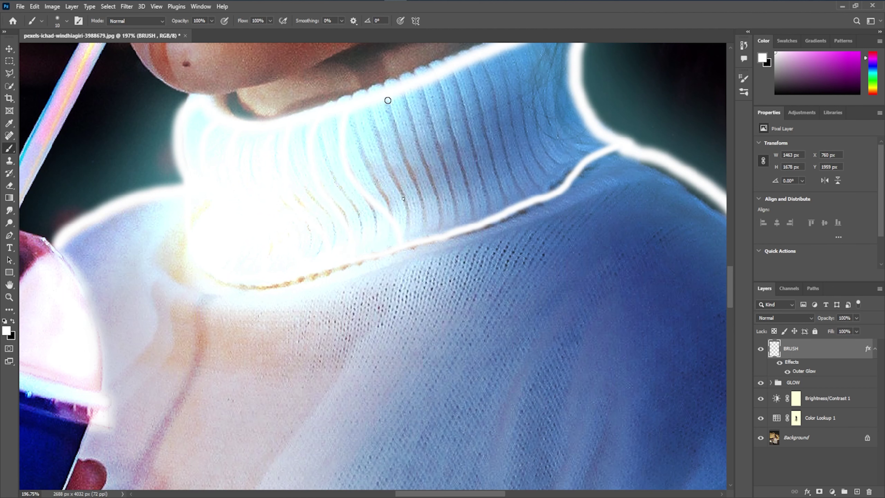
{"action": "mouse_move", "coordinate": [388, 100]}
{"action": "left_mouse_down"}
{"action": "mouse_move", "coordinate": [442, 232]}
{"action": "mouse_move", "coordinate": [425, 87]}
{"action": "mouse_move", "coordinate": [450, 73]}
{"action": "mouse_move", "coordinate": [501, 173]}
{"action": "left_mouse_up"}
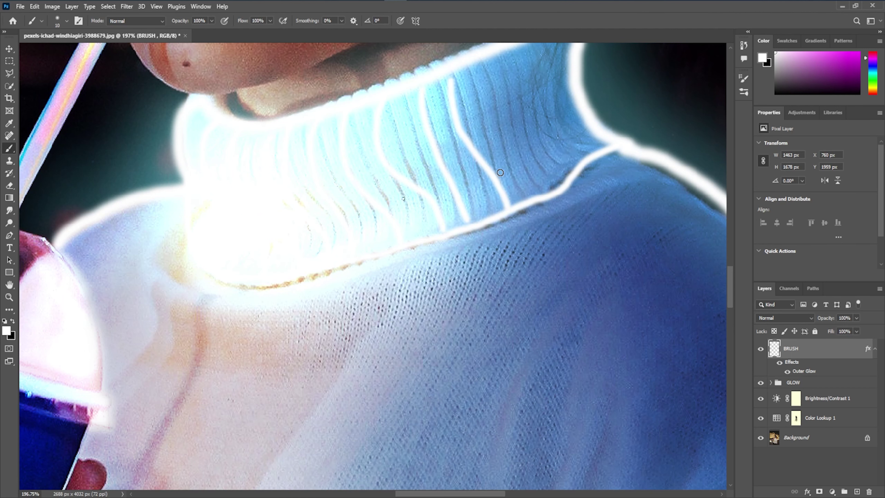
{"action": "left_click_drag", "start_coordinate": [491, 62], "coordinate": [543, 180]}
{"action": "left_click_drag", "start_coordinate": [526, 74], "coordinate": [558, 181]}
Draw two glowing lines from the sweater's lower edge down to the image bottom.
{"action": "scroll", "coordinate": [468, 253], "scroll_direction": "down", "scroll_amount": 5}
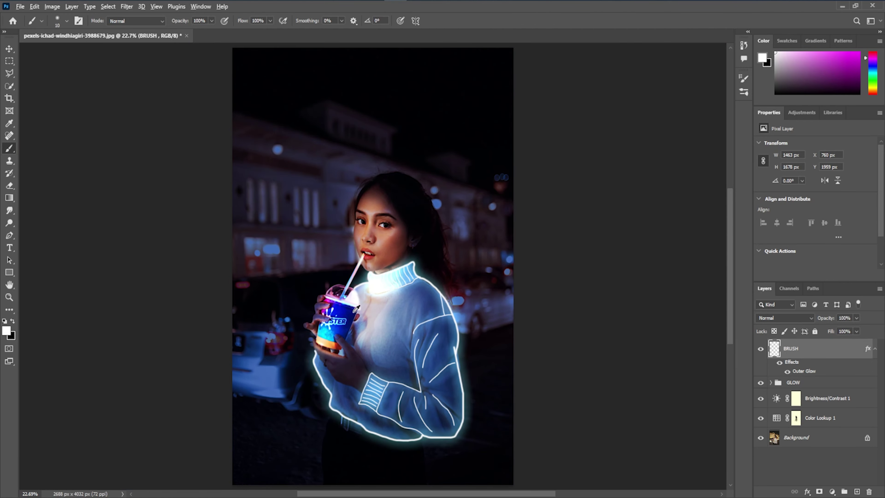
{"action": "scroll", "coordinate": [357, 310], "scroll_direction": "up", "scroll_amount": 5}
{"action": "scroll", "coordinate": [357, 309], "scroll_direction": "down", "scroll_amount": 5}
{"action": "left_click_drag", "start_coordinate": [262, 173], "coordinate": [285, 139]}
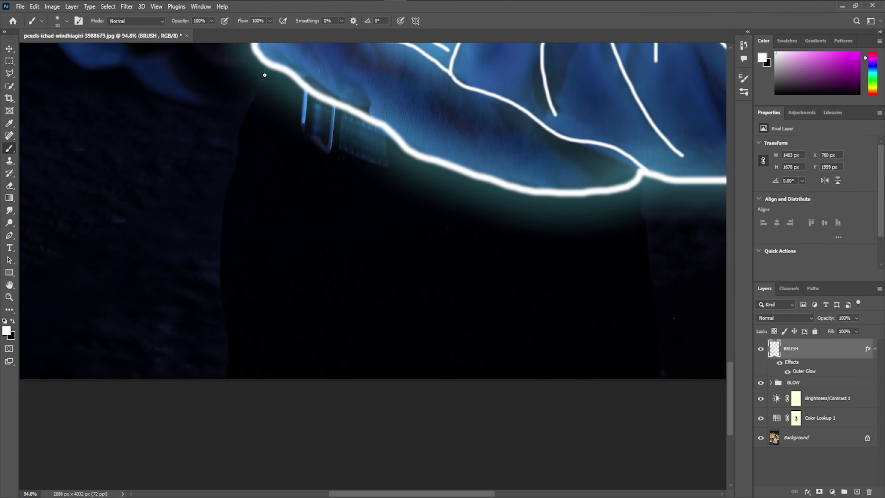
{"action": "left_click_drag", "start_coordinate": [265, 75], "coordinate": [226, 379]}
{"action": "scroll", "coordinate": [565, 260], "scroll_direction": "down", "scroll_amount": 2}
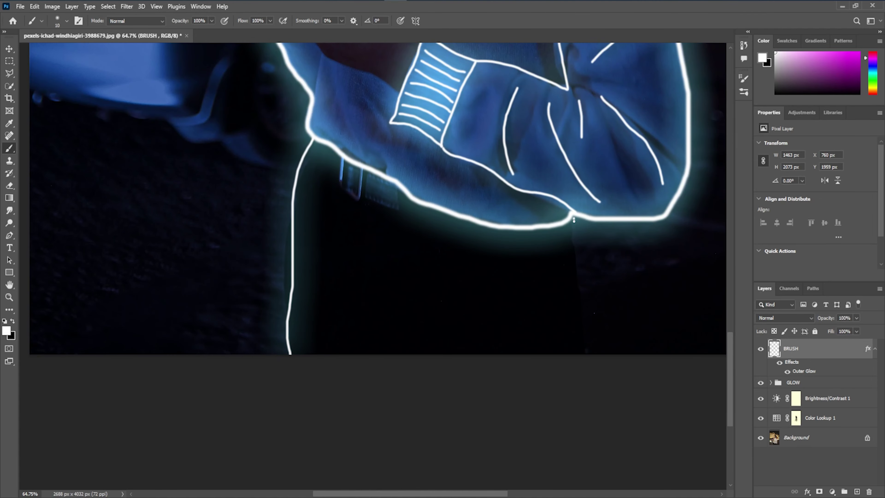
{"action": "left_click_drag", "start_coordinate": [574, 220], "coordinate": [586, 353]}
{"action": "scroll", "coordinate": [535, 128], "scroll_direction": "down", "scroll_amount": 3}
{"action": "scroll", "coordinate": [535, 128], "scroll_direction": "up", "scroll_amount": 2}
{"action": "scroll", "coordinate": [535, 128], "scroll_direction": "up", "scroll_amount": 1}
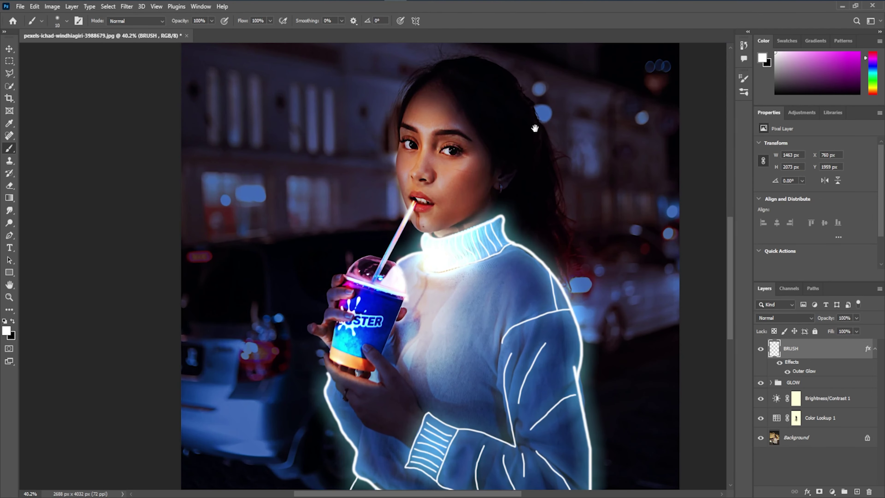
{"action": "mouse_move", "coordinate": [535, 128]}
{"action": "left_mouse_down"}
{"action": "mouse_move", "coordinate": [511, 255]}
{"action": "mouse_move", "coordinate": [458, 347]}
{"action": "left_mouse_up"}
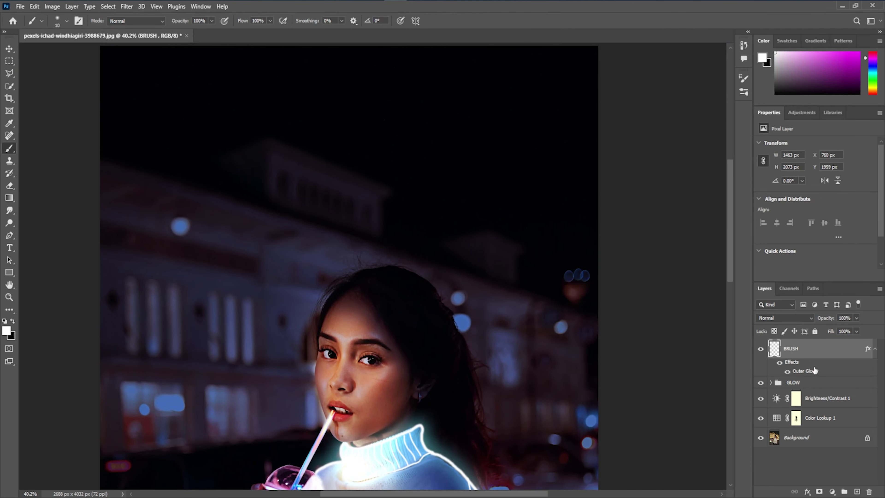
Add a new layer above BRUSH and set the brush size to 20.
{"action": "left_click", "coordinate": [857, 492]}
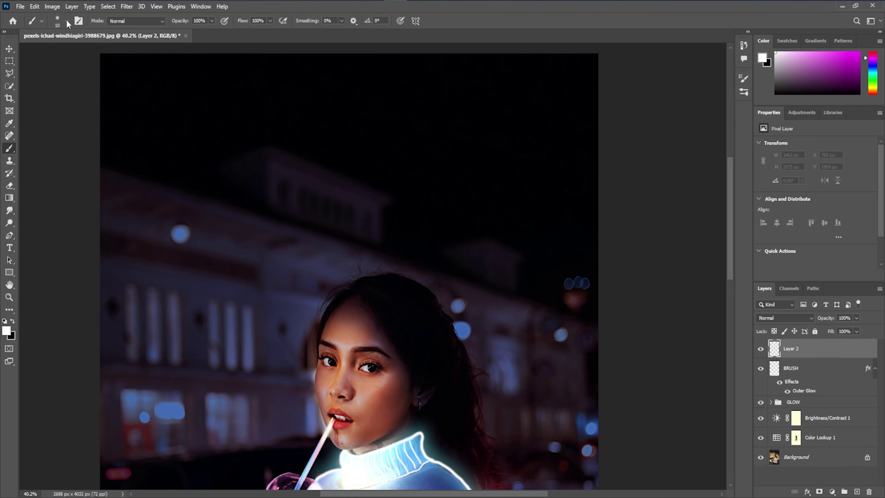
{"action": "left_click", "coordinate": [68, 22]}
{"action": "type", "text": "2"}
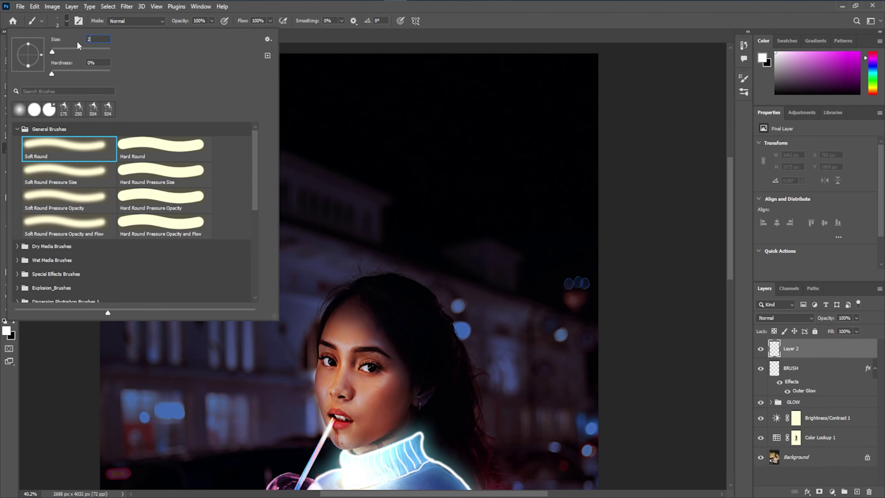
{"action": "type", "text": "0"}
{"action": "key", "text": "Return"}
{"action": "scroll", "coordinate": [474, 273], "scroll_direction": "up", "scroll_amount": 2}
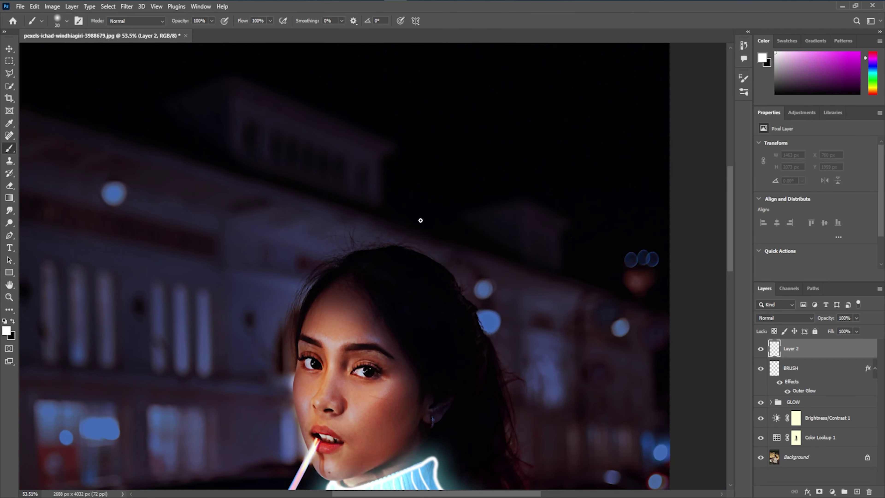
{"action": "left_click_drag", "start_coordinate": [420, 217], "coordinate": [443, 266]}
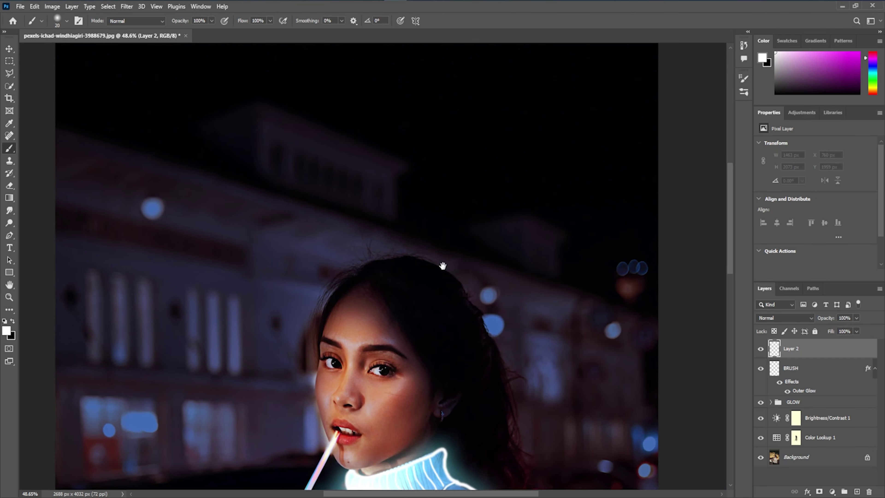
Draw long straight lines along the building's upper, middle and lower facade edges.
{"action": "left_click", "coordinate": [58, 129]}
{"action": "left_click", "coordinate": [659, 317], "text": "shift"}
{"action": "scroll", "coordinate": [257, 212], "scroll_direction": "down", "scroll_amount": 2}
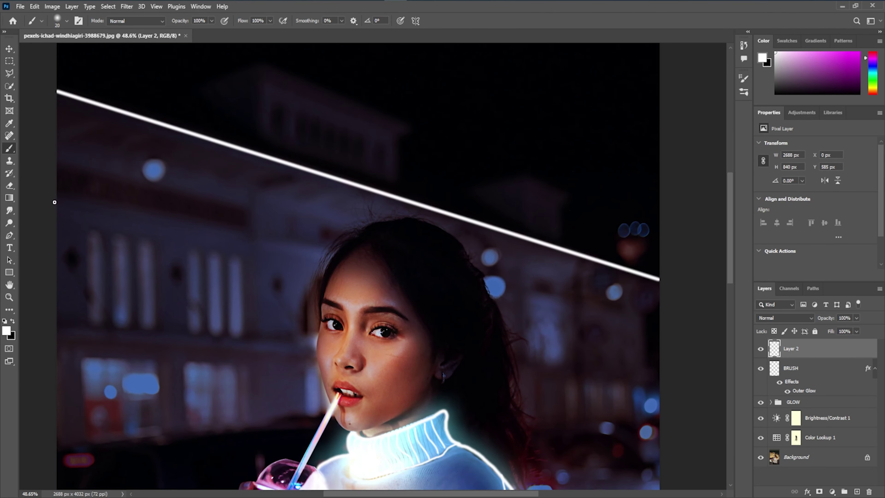
{"action": "left_click", "coordinate": [325, 252], "text": "shift"}
{"action": "left_click", "coordinate": [647, 322], "text": "shift"}
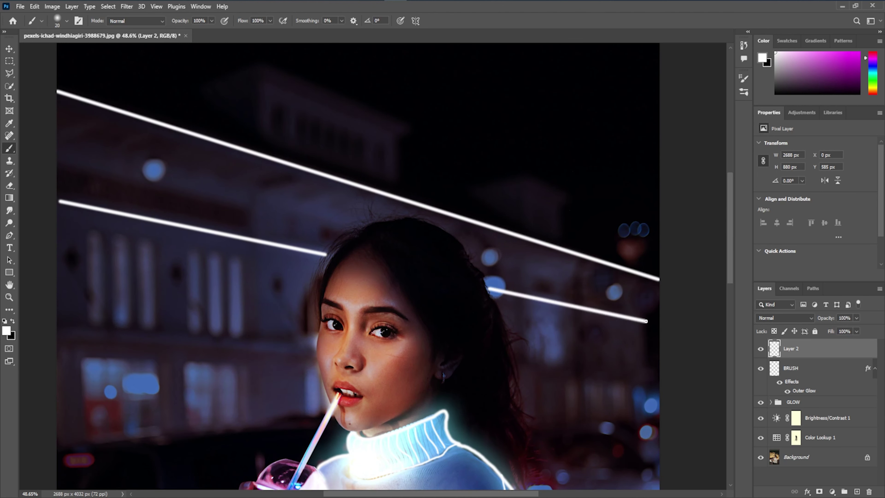
{"action": "scroll", "coordinate": [71, 311], "scroll_direction": "down", "scroll_amount": 3}
{"action": "left_click", "coordinate": [316, 299], "text": "shift"}
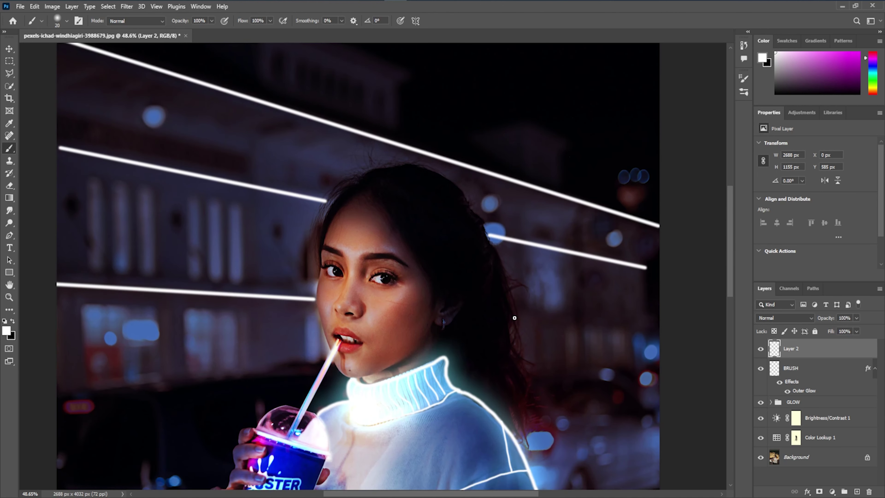
{"action": "left_click", "coordinate": [650, 334], "text": "shift"}
{"action": "scroll", "coordinate": [158, 257], "scroll_direction": "up", "scroll_amount": 3}
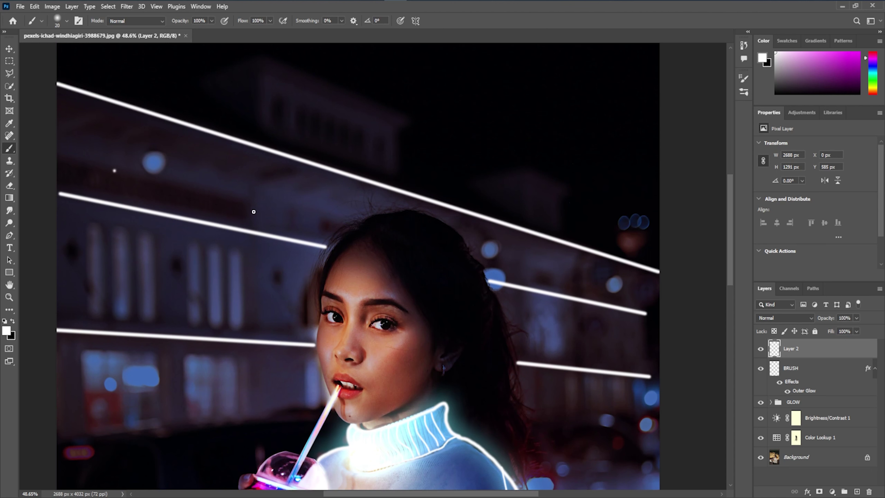
Add a short straight line on the upper facade and short vertical ticks, undoing misplaced ones.
{"action": "left_click", "coordinate": [273, 204], "text": "shift"}
{"action": "left_click_drag", "start_coordinate": [534, 258], "coordinate": [536, 282]}
{"action": "key", "text": "ctrl+z"}
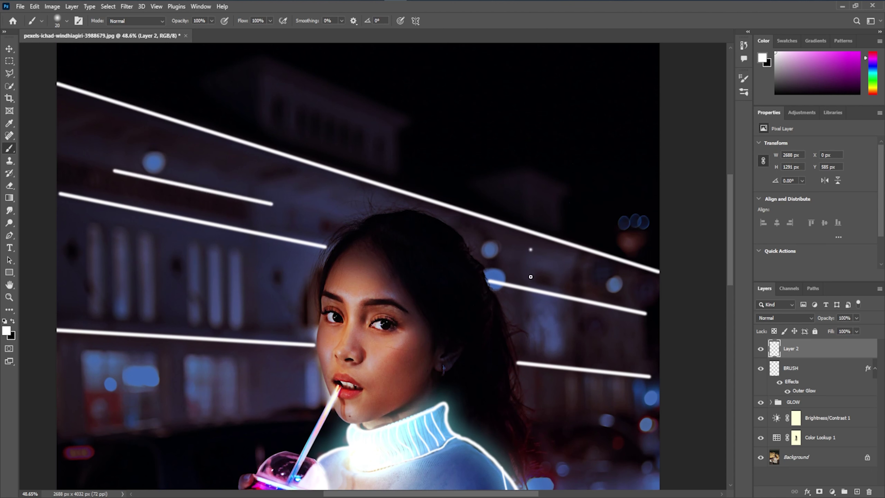
{"action": "left_click_drag", "start_coordinate": [530, 249], "coordinate": [531, 277]}
{"action": "key", "text": "ctrl+z"}
{"action": "left_click", "coordinate": [555, 260]}
Trace the first rooftop box in straight white lines, undoing one stray diagonal.
{"action": "scroll", "coordinate": [296, 198], "scroll_direction": "up", "scroll_amount": 3}
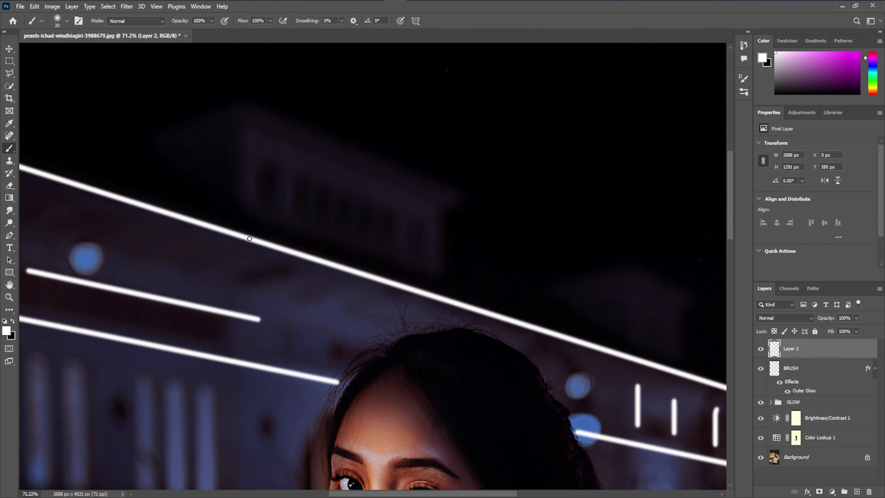
{"action": "left_click_drag", "start_coordinate": [241, 105], "coordinate": [249, 238]}
{"action": "left_click_drag", "start_coordinate": [152, 134], "coordinate": [171, 162]}
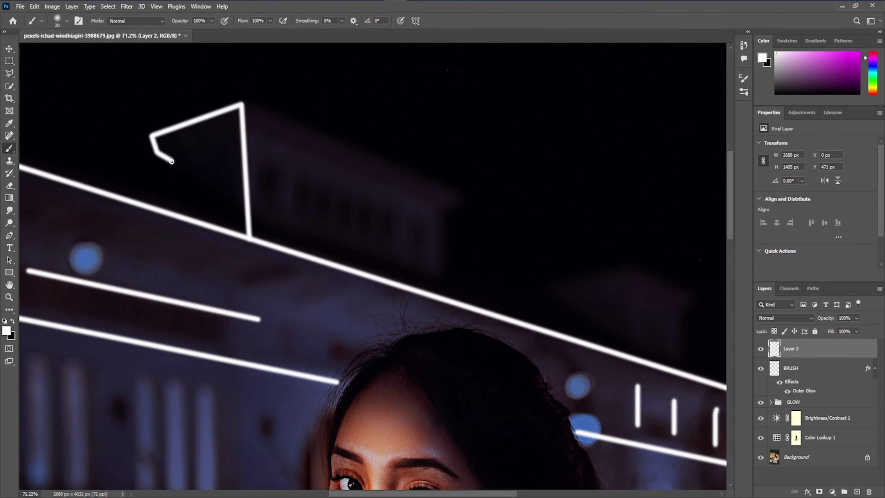
{"action": "left_click", "coordinate": [174, 212], "text": "shift"}
{"action": "left_click_drag", "start_coordinate": [375, 243], "coordinate": [254, 267]}
{"action": "left_click", "coordinate": [121, 129], "text": "shift"}
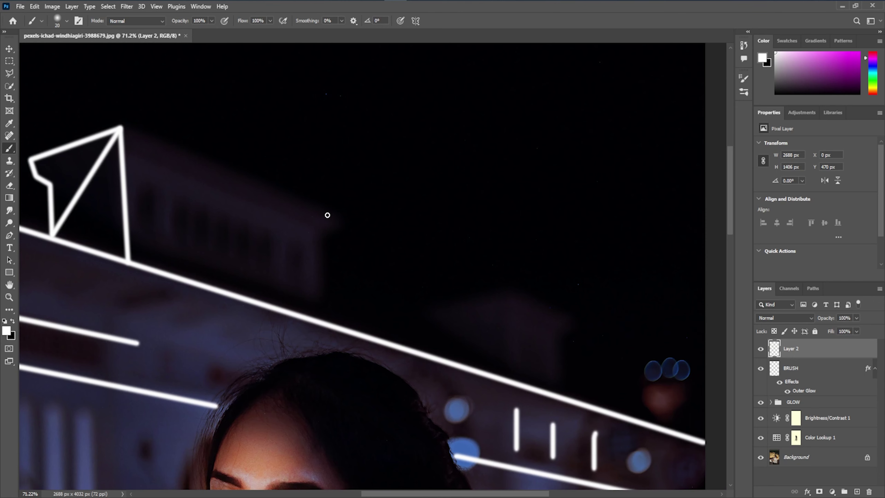
{"action": "key", "text": "ctrl+z"}
{"action": "left_click", "coordinate": [346, 216], "text": "shift"}
{"action": "left_click", "coordinate": [326, 241], "text": "shift"}
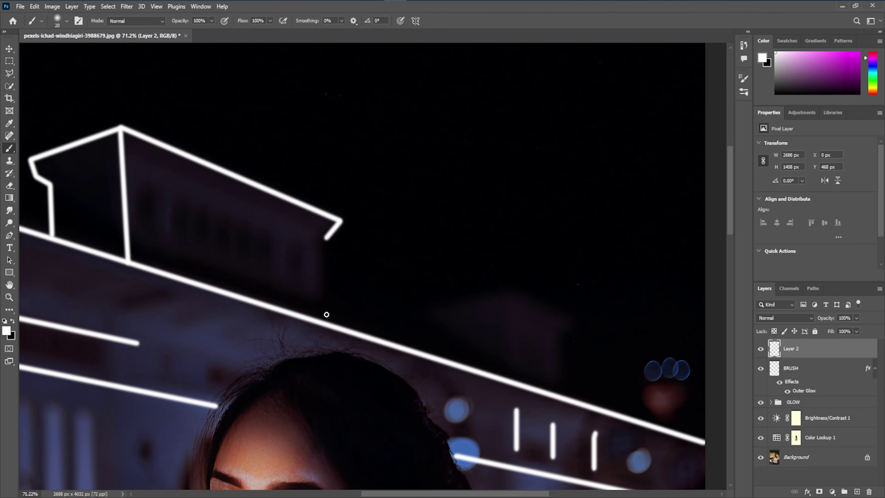
{"action": "left_click", "coordinate": [326, 319], "text": "shift"}
Outline the second rooftop structure's left, top and right edges down to the roofline.
{"action": "left_click_drag", "start_coordinate": [521, 318], "coordinate": [311, 279]}
{"action": "scroll", "coordinate": [311, 280], "scroll_direction": "up", "scroll_amount": 1, "text": "alt"}
{"action": "scroll", "coordinate": [286, 267], "scroll_direction": "up", "scroll_amount": 3, "text": "alt"}
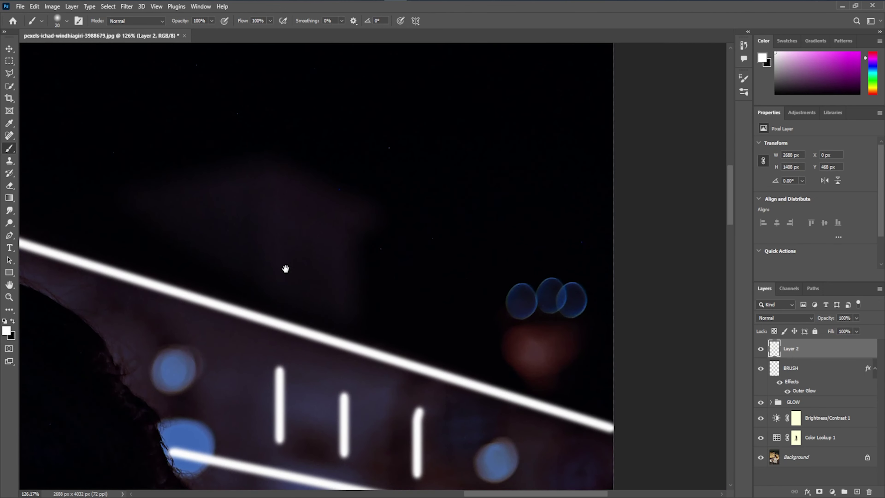
{"action": "scroll", "coordinate": [390, 313], "scroll_direction": "up", "scroll_amount": 3, "text": "alt"}
{"action": "scroll", "coordinate": [389, 313], "scroll_direction": "up", "scroll_amount": 2, "text": "alt"}
{"action": "scroll", "coordinate": [441, 240], "scroll_direction": "down", "scroll_amount": 1, "text": "alt"}
{"action": "left_click", "coordinate": [395, 356]}
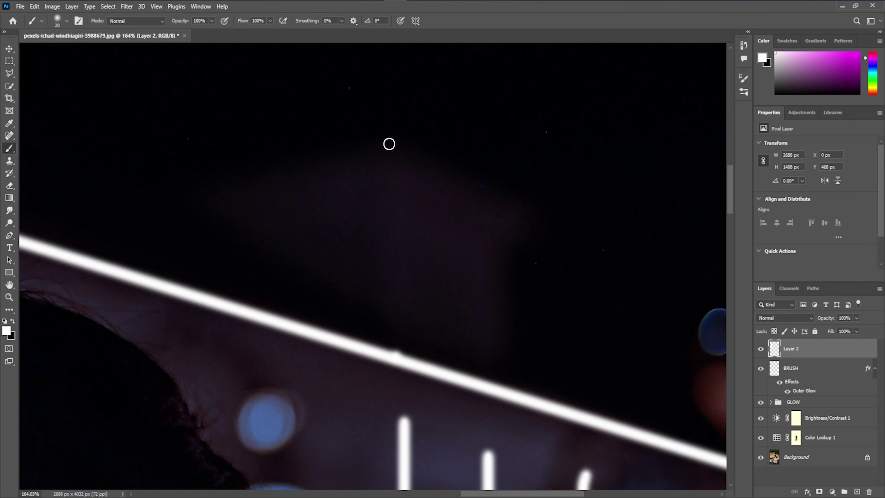
{"action": "left_click", "coordinate": [389, 143], "text": "shift"}
{"action": "left_click", "coordinate": [196, 185], "text": "shift"}
{"action": "left_click", "coordinate": [201, 220], "text": "shift"}
{"action": "left_click", "coordinate": [228, 234], "text": "shift"}
{"action": "left_click", "coordinate": [237, 303], "text": "shift"}
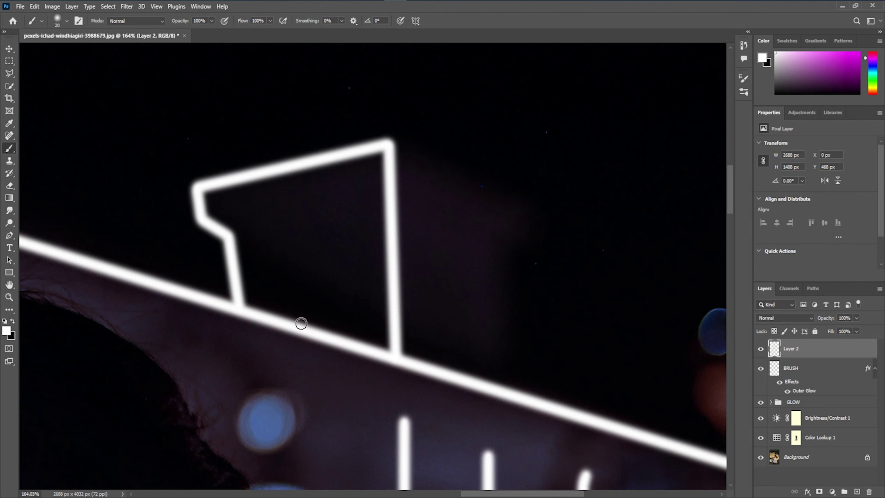
{"action": "left_click_drag", "start_coordinate": [300, 323], "coordinate": [262, 319]}
{"action": "left_click", "coordinate": [512, 209], "text": "shift"}
{"action": "left_click", "coordinate": [493, 240], "text": "shift"}
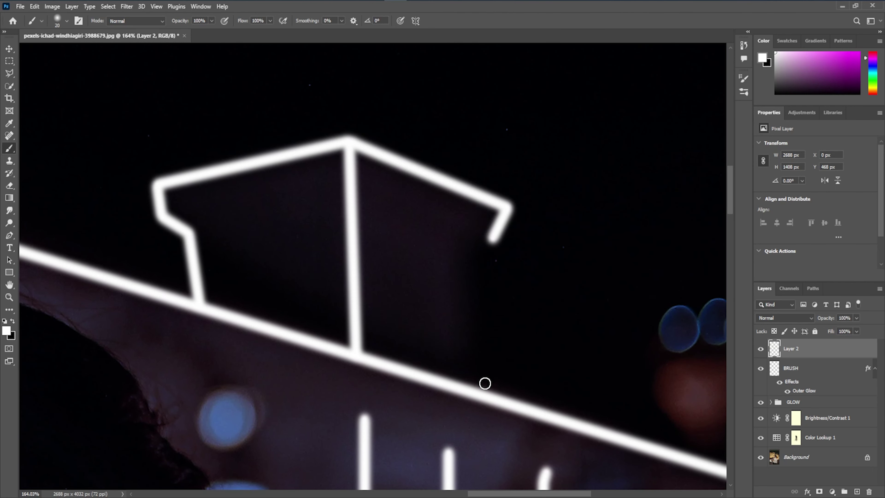
{"action": "left_click", "coordinate": [507, 395], "text": "shift"}
Draw a closed window rectangle inside the first box and a vertical facade line.
{"action": "scroll", "coordinate": [527, 344], "scroll_direction": "down", "scroll_amount": 9, "text": "alt"}
{"action": "scroll", "coordinate": [527, 344], "scroll_direction": "down", "scroll_amount": 2, "text": "alt"}
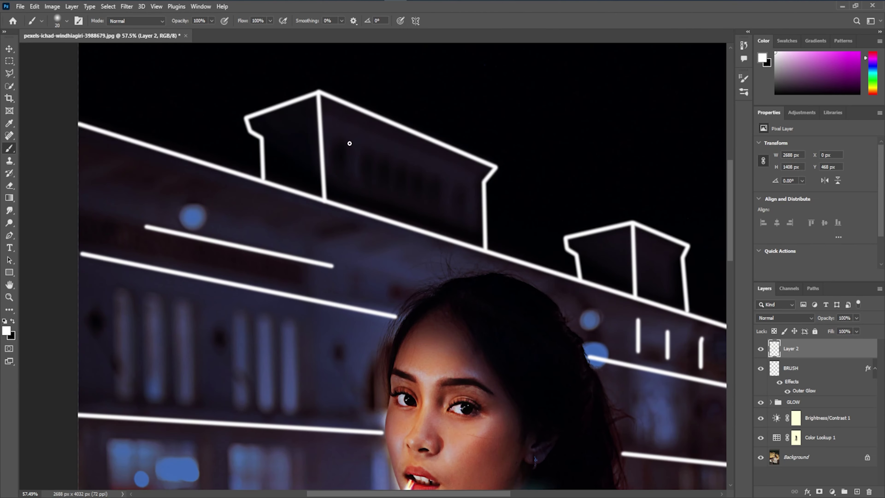
{"action": "left_click", "coordinate": [350, 179], "text": "shift"}
{"action": "left_click", "coordinate": [448, 212], "text": "shift"}
{"action": "left_click", "coordinate": [452, 178], "text": "shift"}
{"action": "left_click", "coordinate": [349, 144], "text": "shift"}
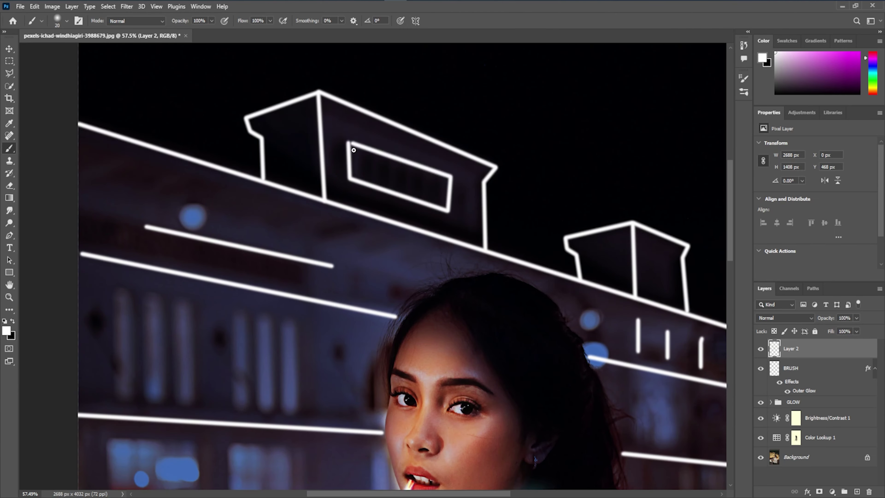
{"action": "scroll", "coordinate": [381, 183], "scroll_direction": "down", "scroll_amount": 5, "text": "alt"}
{"action": "left_click", "coordinate": [222, 316], "text": "shift"}
Draw the row of white vertical bars across the building's windows.
{"action": "left_click", "coordinate": [245, 255]}
{"action": "left_click", "coordinate": [245, 316], "text": "shift"}
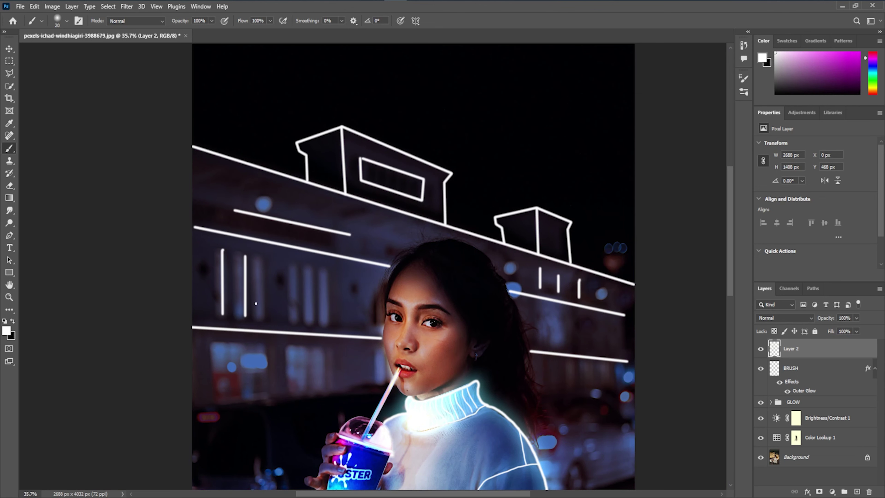
{"action": "left_click", "coordinate": [262, 262]}
{"action": "left_click", "coordinate": [262, 319], "text": "shift"}
{"action": "left_click", "coordinate": [293, 271]}
{"action": "left_click", "coordinate": [292, 321], "text": "shift"}
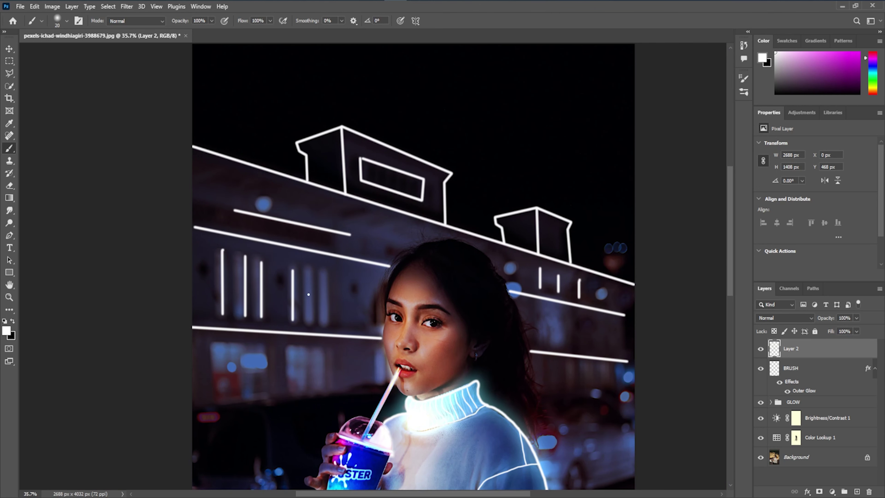
{"action": "left_click", "coordinate": [311, 327], "text": "shift"}
{"action": "left_click", "coordinate": [324, 277]}
{"action": "left_click", "coordinate": [327, 324], "text": "shift"}
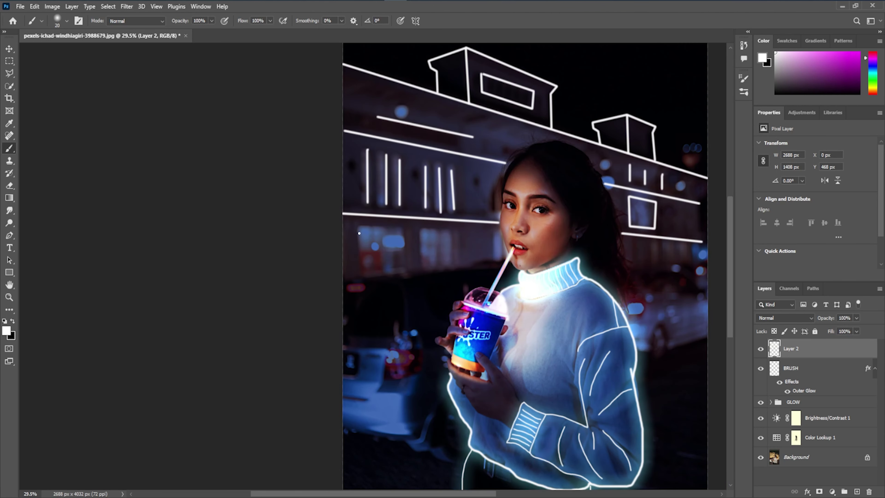
Outline a lower window rectangle, undoing one stray extra line.
{"action": "left_click", "coordinate": [357, 276], "text": "shift"}
{"action": "left_click", "coordinate": [411, 274], "text": "shift"}
{"action": "left_click", "coordinate": [414, 231], "text": "shift"}
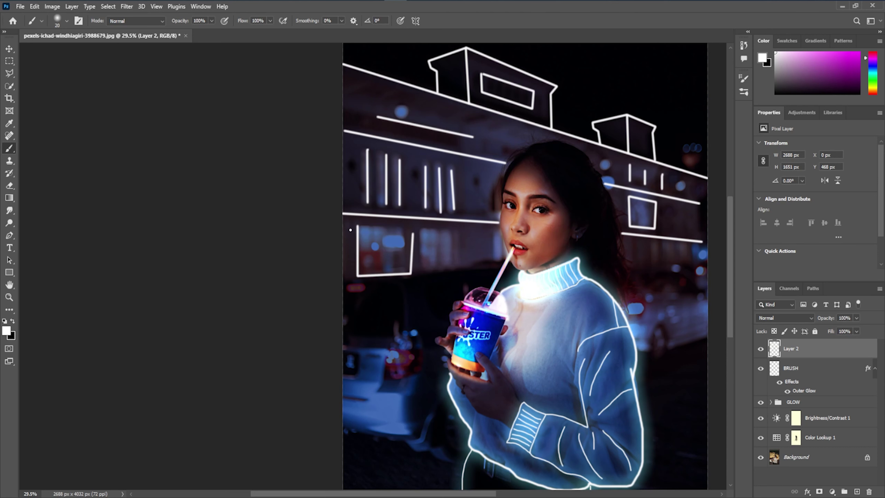
{"action": "key", "text": "ctrl+z"}
{"action": "left_click", "coordinate": [358, 226], "text": "shift"}
{"action": "left_click", "coordinate": [412, 227], "text": "shift"}
Outline a second lower window and zoom out to view the sketch.
{"action": "scroll", "coordinate": [384, 227], "scroll_direction": "right", "scroll_amount": 3}
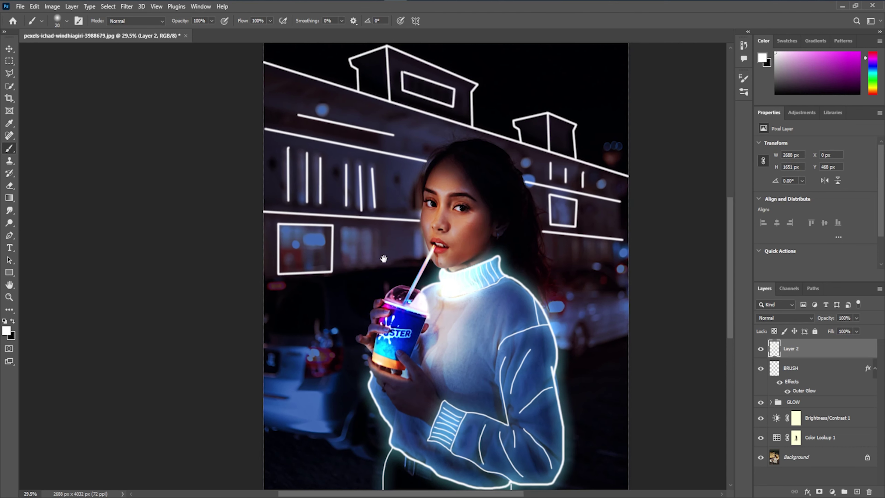
{"action": "left_click", "coordinate": [346, 268], "text": "shift"}
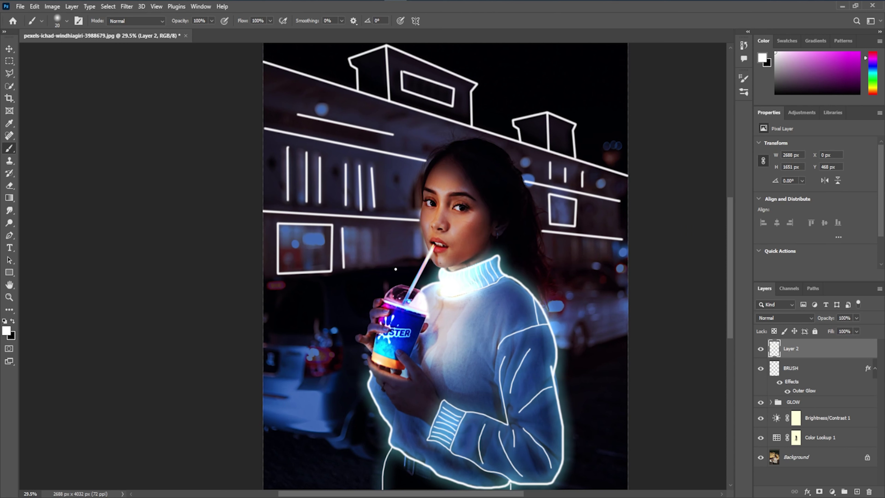
{"action": "left_click", "coordinate": [343, 229], "text": "shift"}
{"action": "scroll", "coordinate": [369, 233], "scroll_direction": "right", "scroll_amount": 4}
{"action": "scroll", "coordinate": [396, 237], "scroll_direction": "right", "scroll_amount": 3}
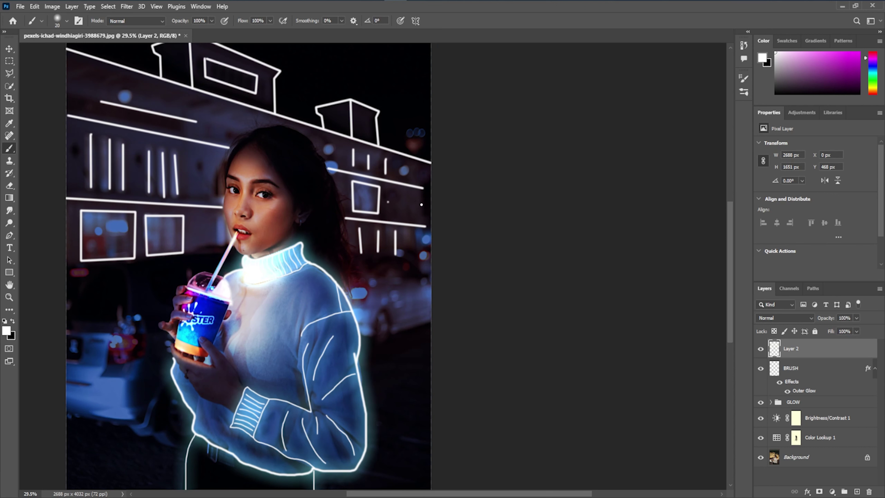
{"action": "scroll", "coordinate": [406, 232], "scroll_direction": "down", "scroll_amount": 2}
{"action": "scroll", "coordinate": [349, 232], "scroll_direction": "down", "scroll_amount": 1}
{"action": "scroll", "coordinate": [314, 232], "scroll_direction": "down", "scroll_amount": 1}
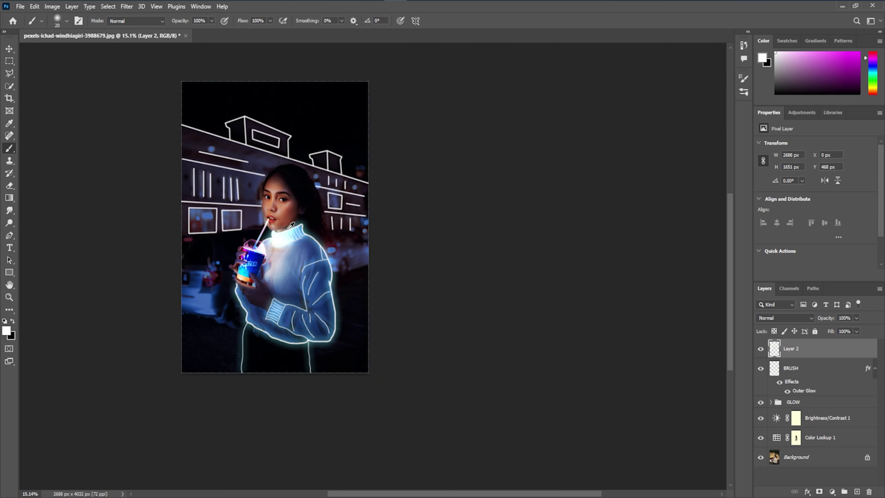
{"action": "scroll", "coordinate": [288, 232], "scroll_direction": "up", "scroll_amount": 2}
Apply a 5-pixel Gaussian Blur to the building lines on Layer 2.
{"action": "left_click", "coordinate": [126, 6]}
{"action": "mouse_move", "coordinate": [132, 129]}
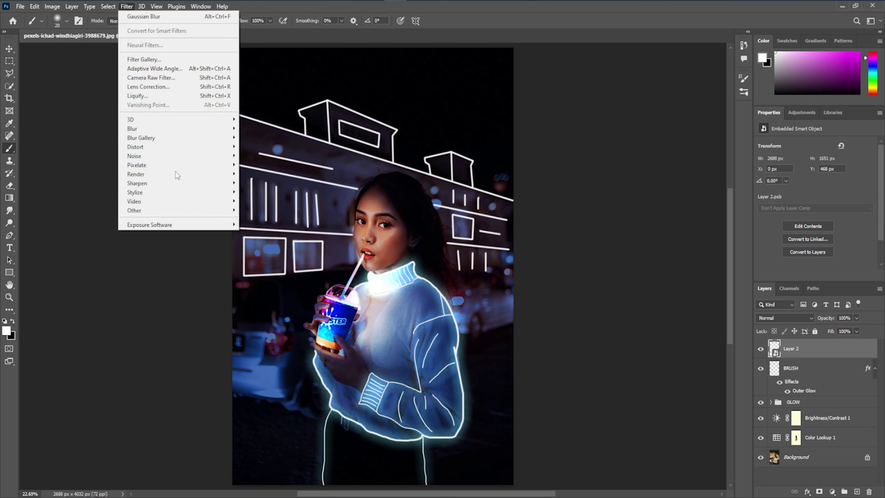
{"action": "left_click", "coordinate": [261, 167]}
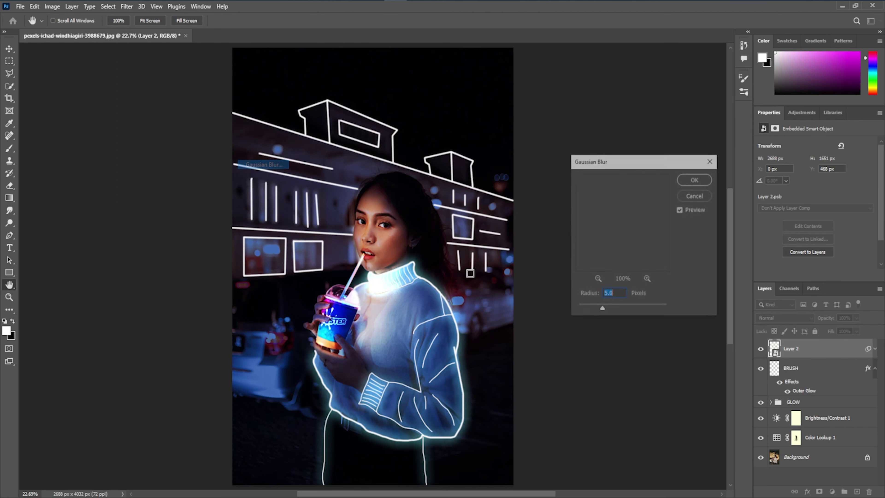
{"action": "left_click", "coordinate": [684, 182]}
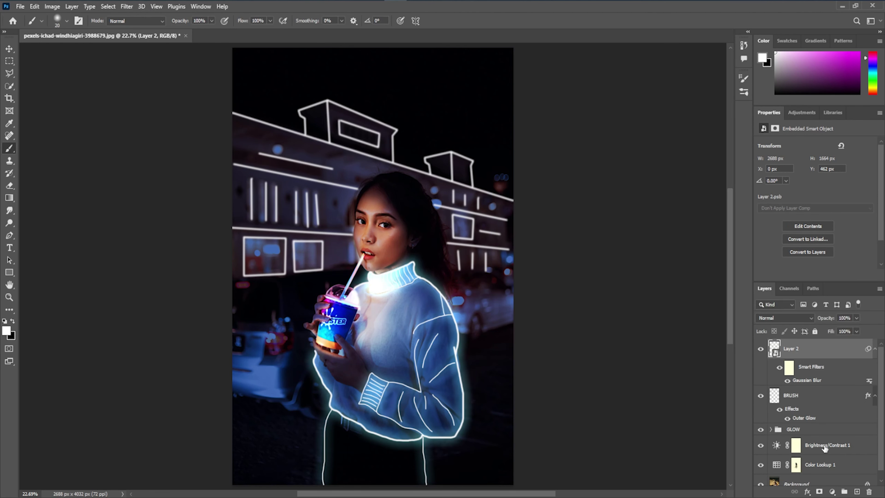
Copy the BRUSH layer's outer glow style and paste it onto Layer 2.
{"action": "left_click", "coordinate": [793, 401]}
{"action": "right_click", "coordinate": [795, 402]}
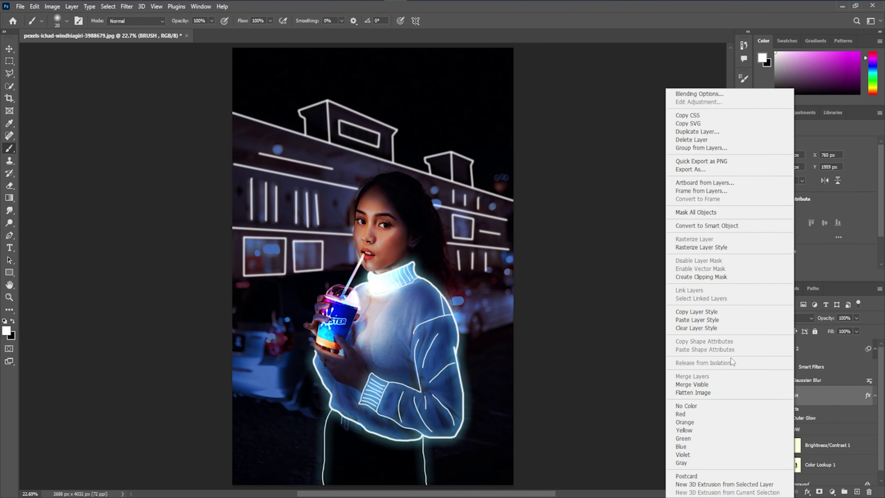
{"action": "left_click", "coordinate": [703, 315]}
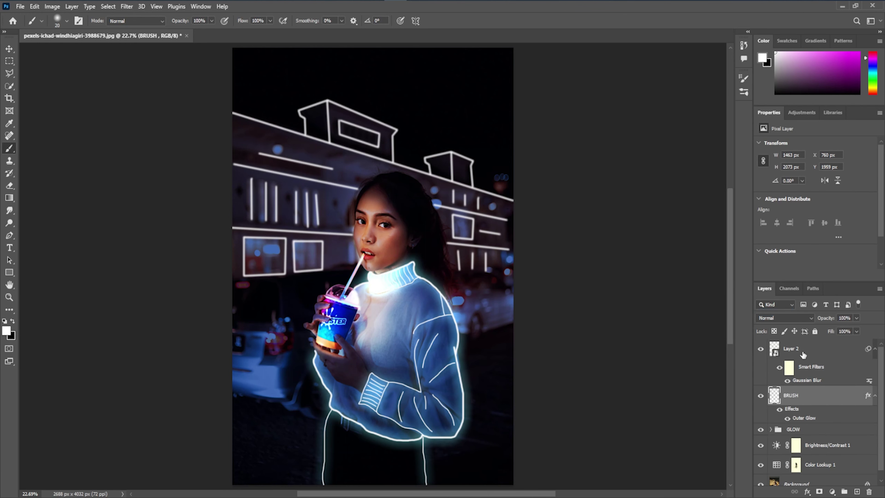
{"action": "left_click", "coordinate": [801, 350]}
{"action": "right_click", "coordinate": [801, 350]}
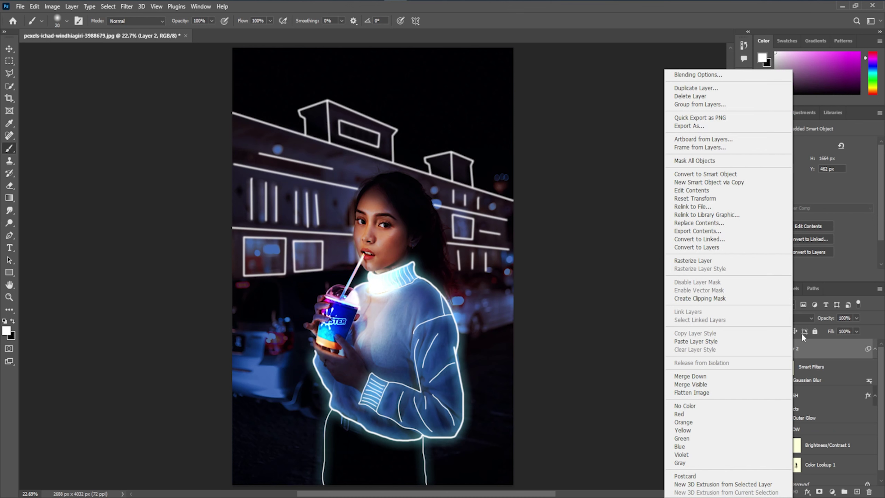
{"action": "left_click", "coordinate": [805, 349]}
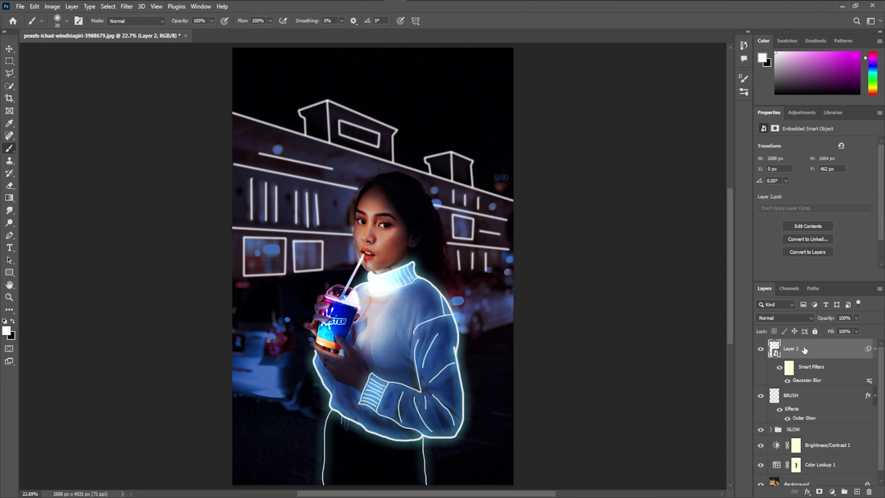
{"action": "right_click", "coordinate": [803, 350]}
{"action": "left_click", "coordinate": [729, 340]}
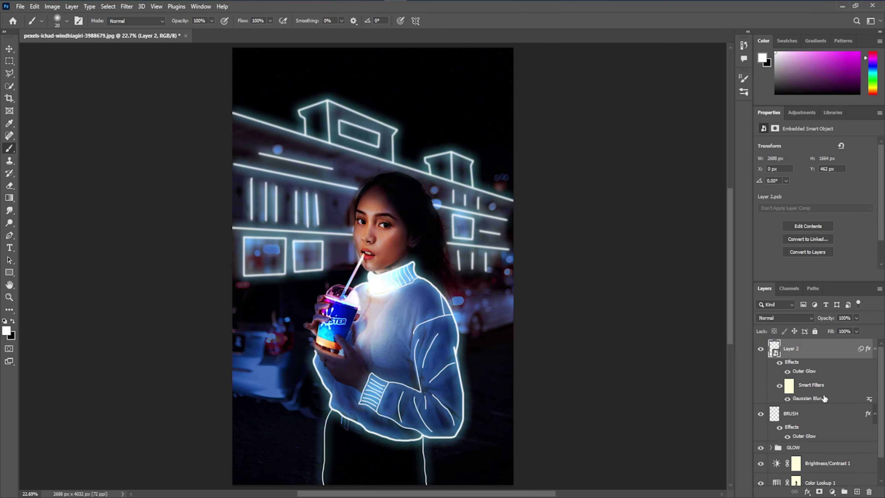
Change Layer 2's Outer Glow colour to pink ff007e.
{"action": "double_click", "coordinate": [800, 375]}
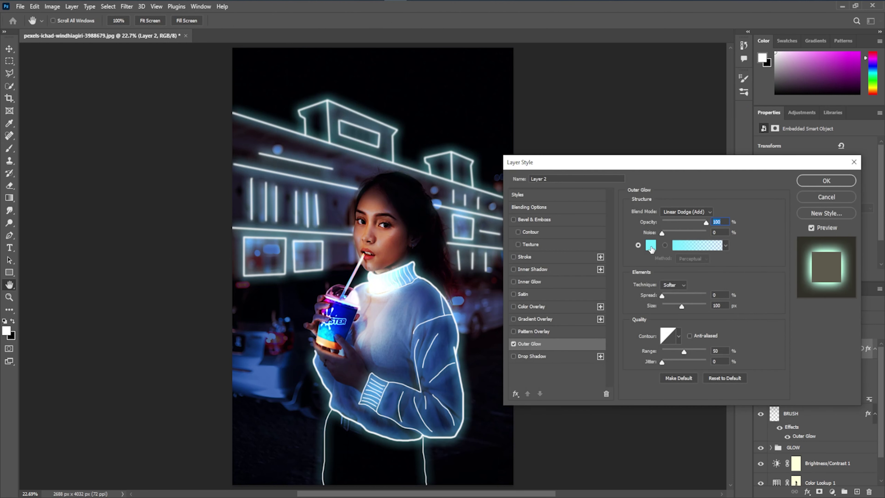
{"action": "left_click", "coordinate": [649, 246]}
{"action": "type", "text": "ff007e"}
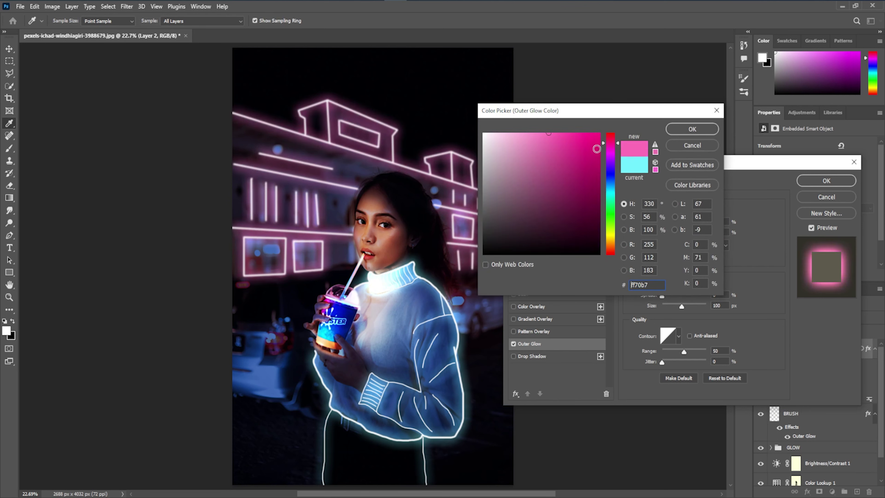
{"action": "left_click", "coordinate": [692, 129]}
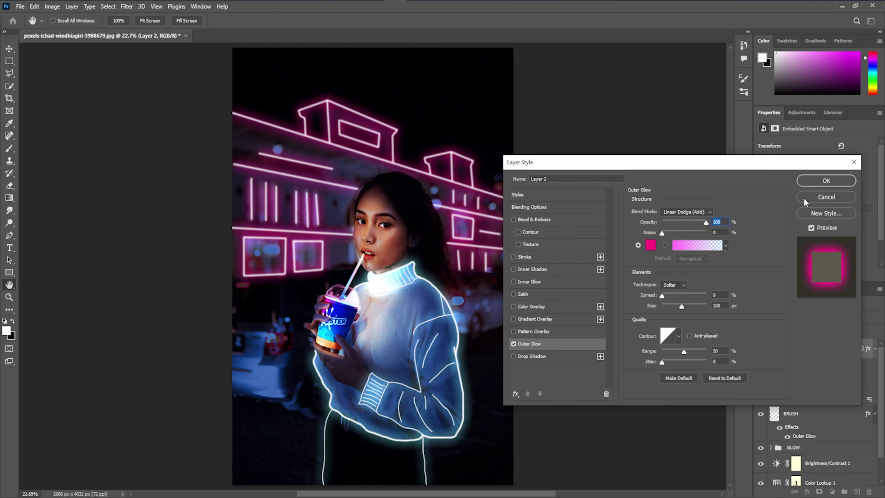
{"action": "left_click", "coordinate": [827, 180]}
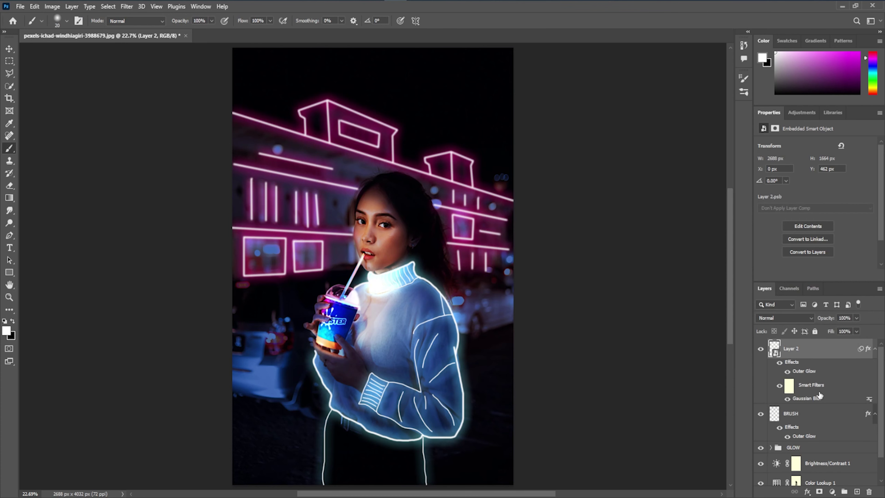
Duplicate the building lines layer and lower the copy to about 54% opacity.
{"action": "key", "text": "ctrl+j"}
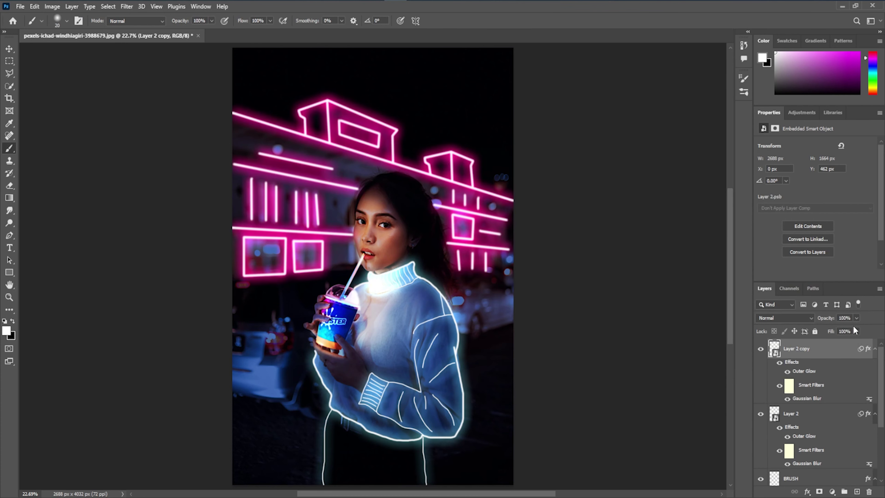
{"action": "left_click", "coordinate": [857, 318]}
{"action": "left_click_drag", "start_coordinate": [841, 329], "coordinate": [839, 329]}
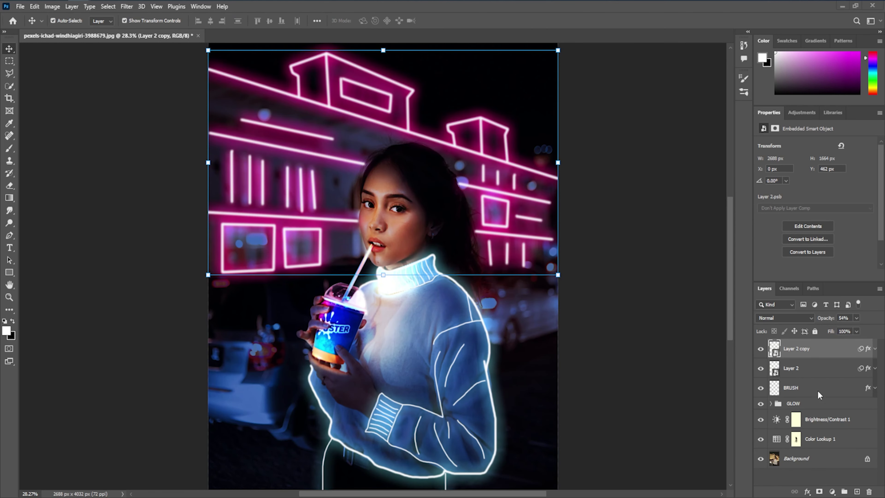
Add a Color Balance layer with midtones Red +38 and Blue +29, then fit the image on screen.
{"action": "left_click", "coordinate": [832, 492]}
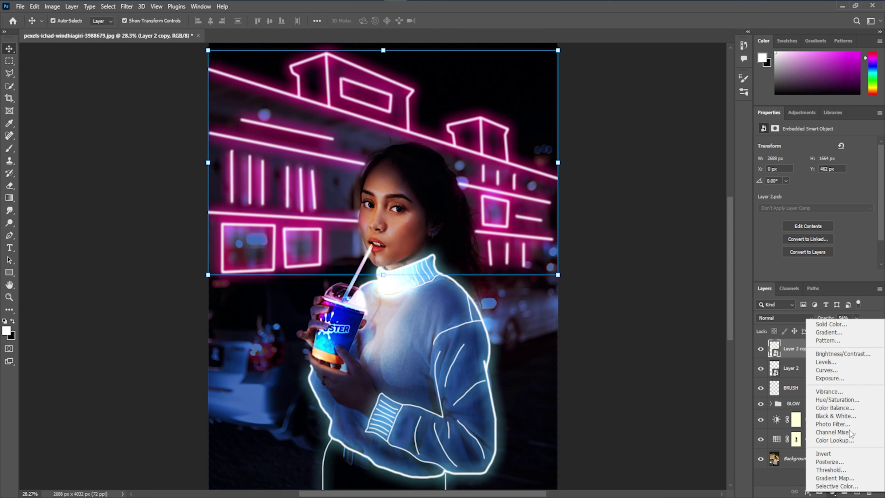
{"action": "left_click", "coordinate": [837, 408]}
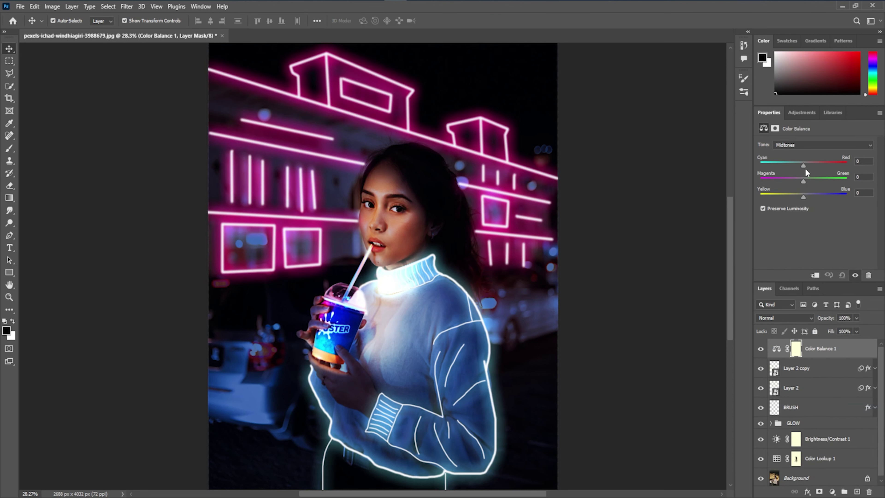
{"action": "left_click_drag", "start_coordinate": [804, 167], "coordinate": [810, 166]}
{"action": "key", "text": "ctrl+0"}
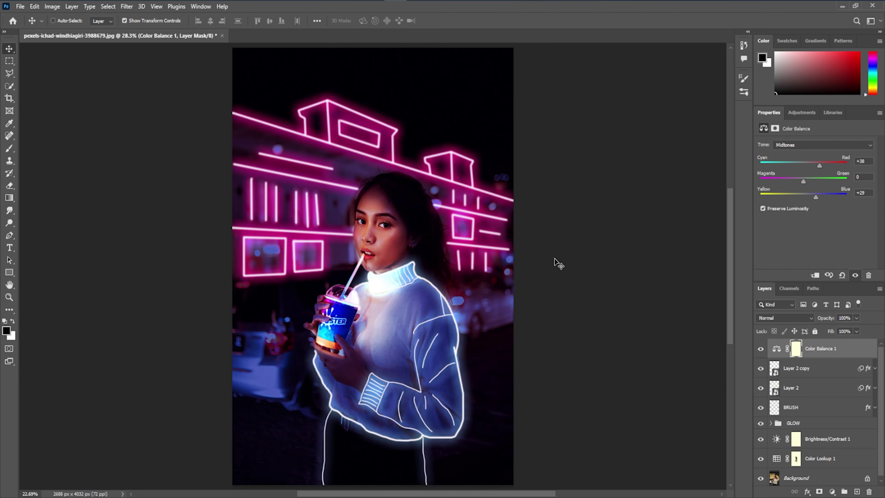